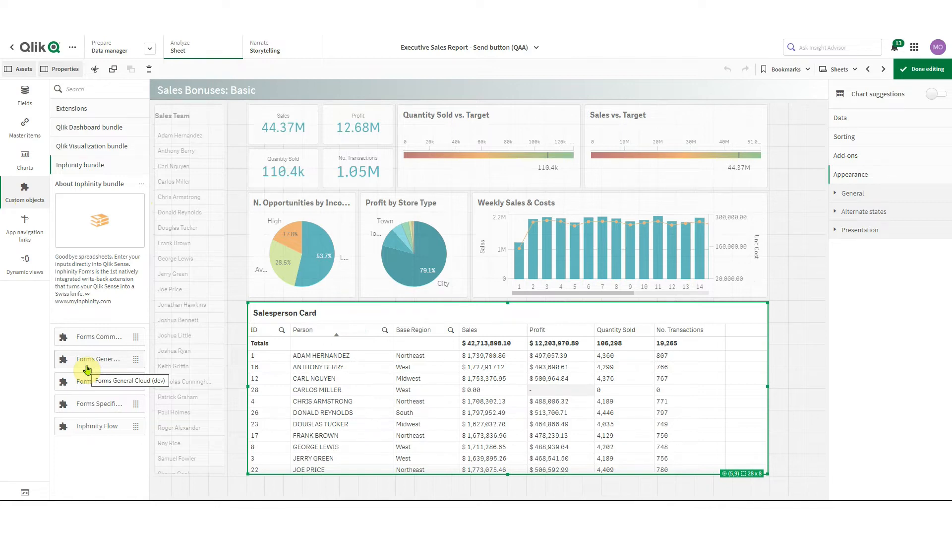
# Drop the Inphinity bundle's Forms General Cloud (dev) object onto the Salesperson Card
pyautogui.moveTo(87, 370); pyautogui.dragTo(465, 383)
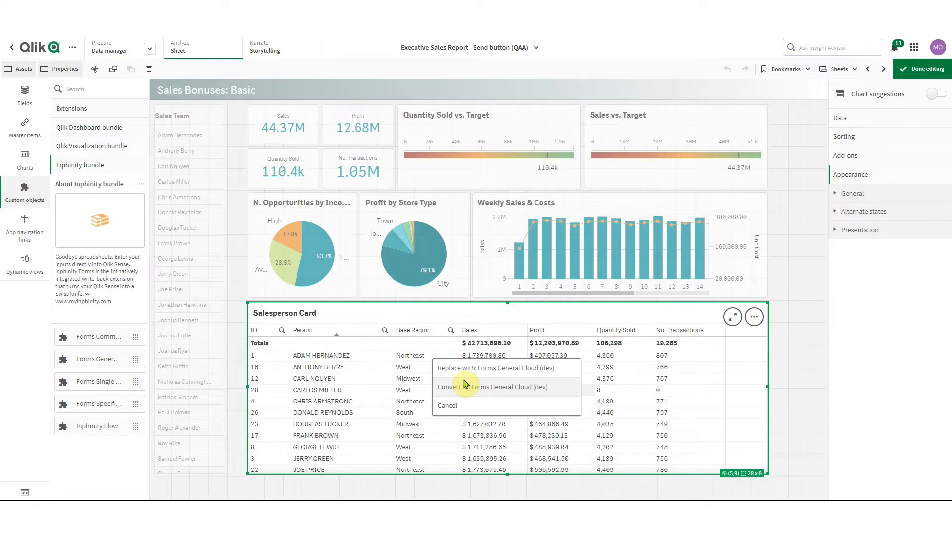
# Convert the Salesperson Card table into a Forms General Cloud (dev) object
pyautogui.click(502, 389)
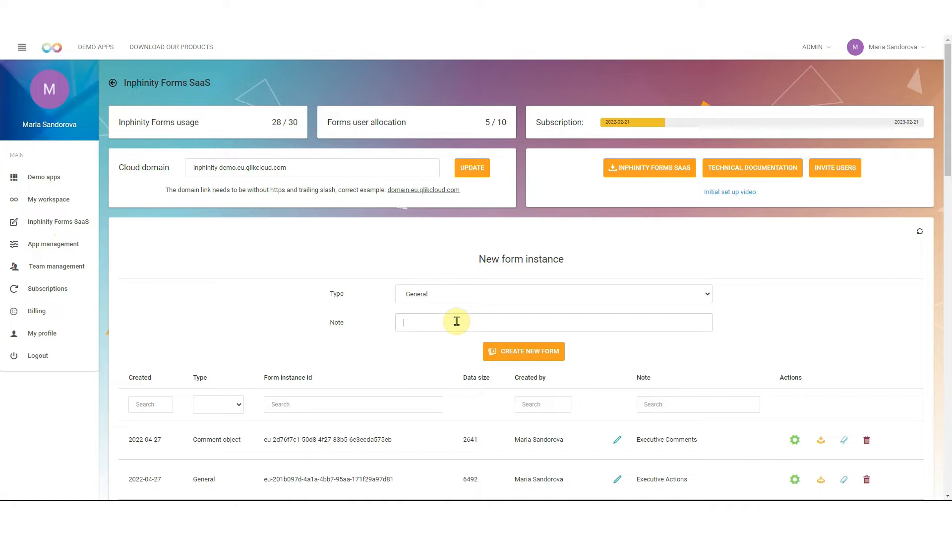
# Create a form instance with the note new_data_storage and copy its form instance id
pyautogui.write('new_data_storage')
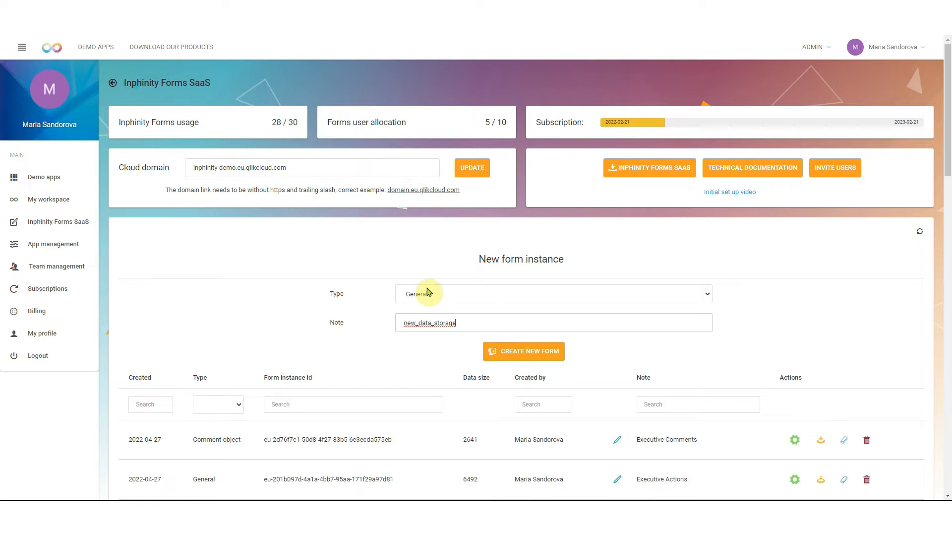
pyautogui.click(527, 354)
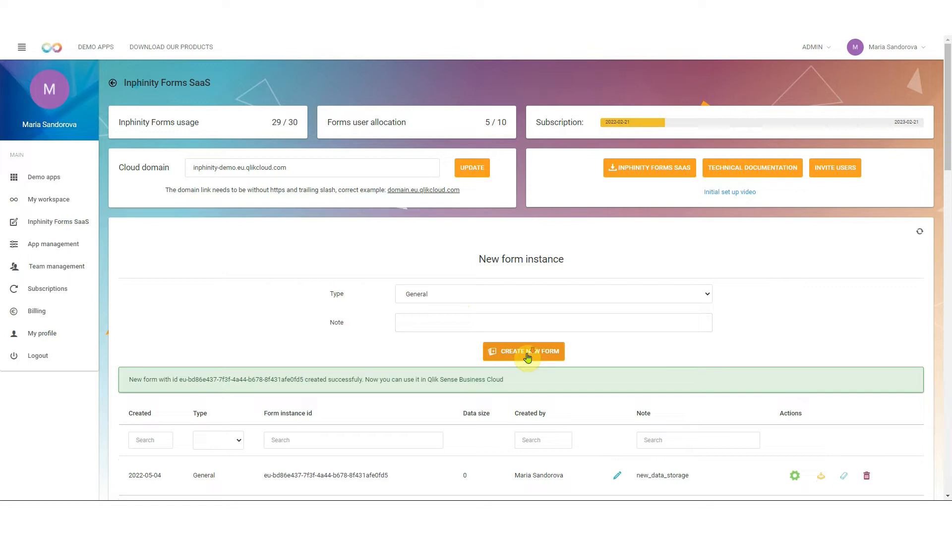
pyautogui.scroll(-1, 526, 354)
pyautogui.moveTo(390, 430); pyautogui.dragTo(259, 429)
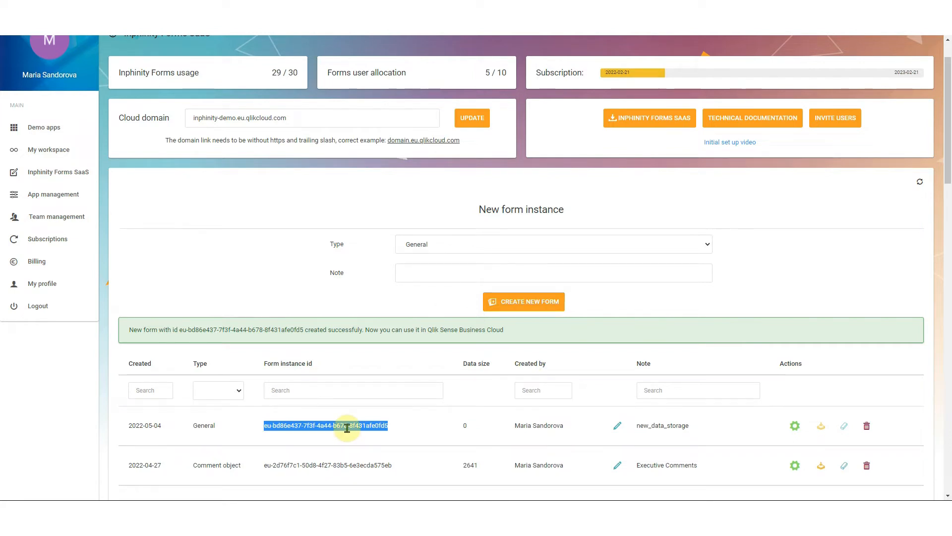
pyautogui.click(272, 9)
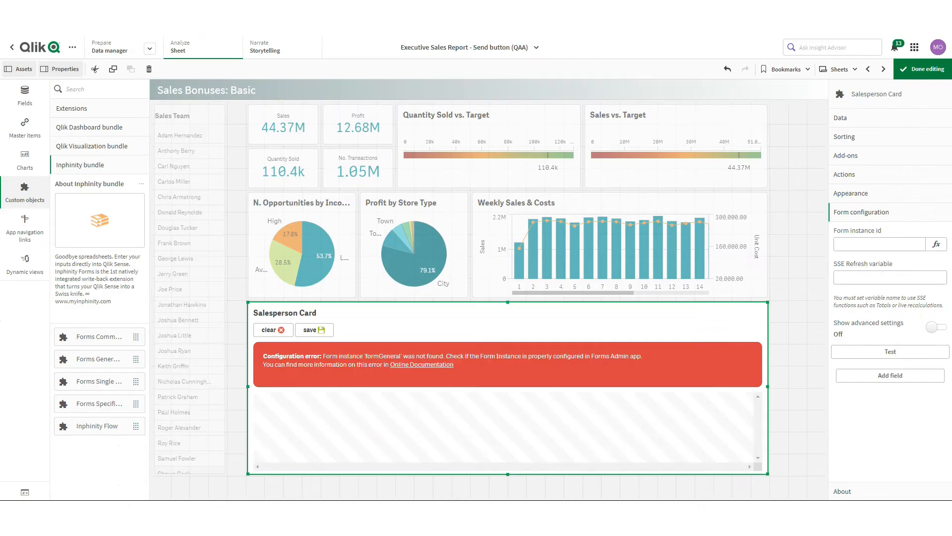
# Paste the copied id into the Salesperson Card's Form instance id setting
pyautogui.click(859, 243)
pyautogui.hotkey('ctrl', 'v')
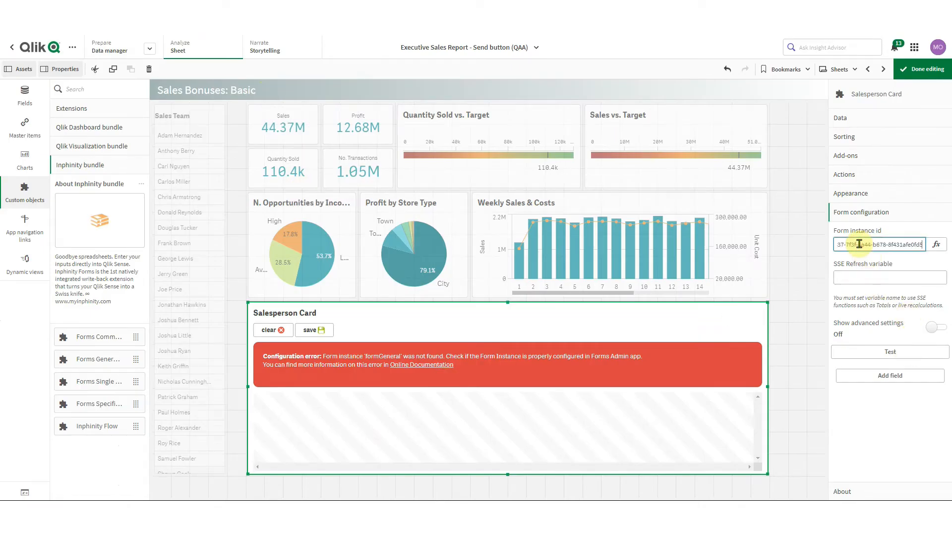
pyautogui.press('Return')
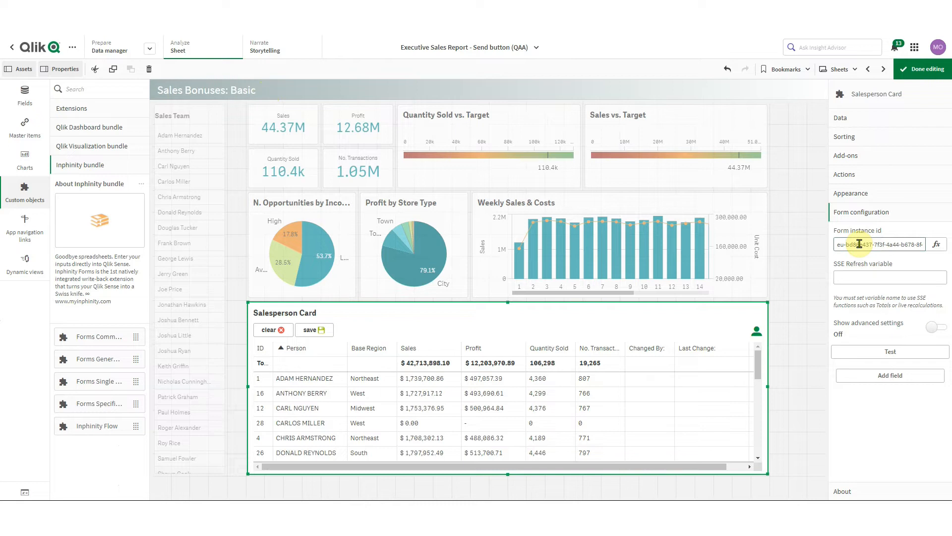
# Add a field with column name note, label Note and column width 200
pyautogui.click(892, 376)
pyautogui.scroll(-2, 892, 382)
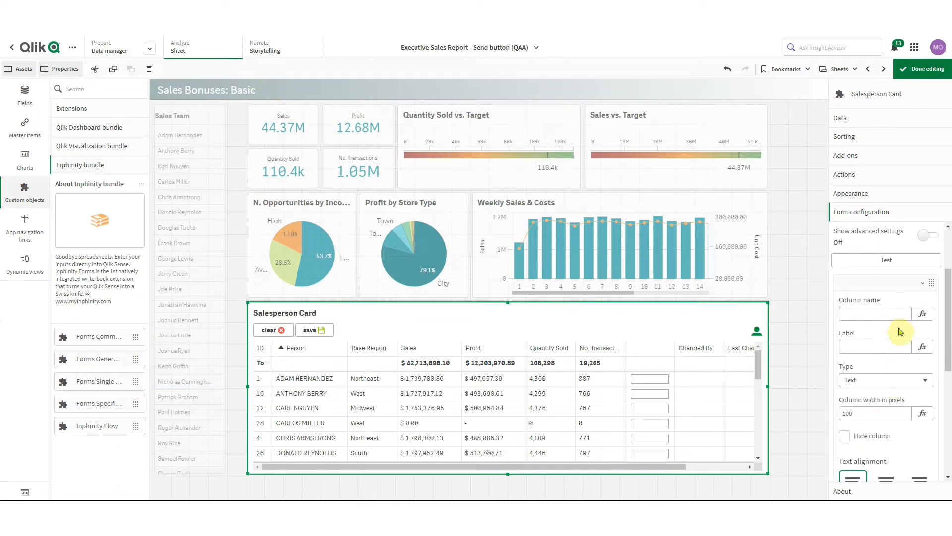
pyautogui.click(875, 313)
pyautogui.write('note')
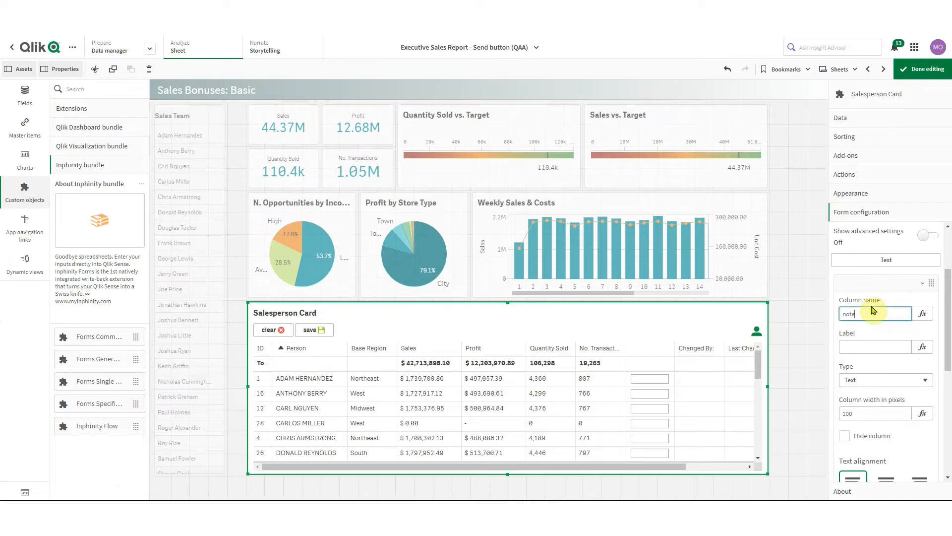
pyautogui.click(853, 352)
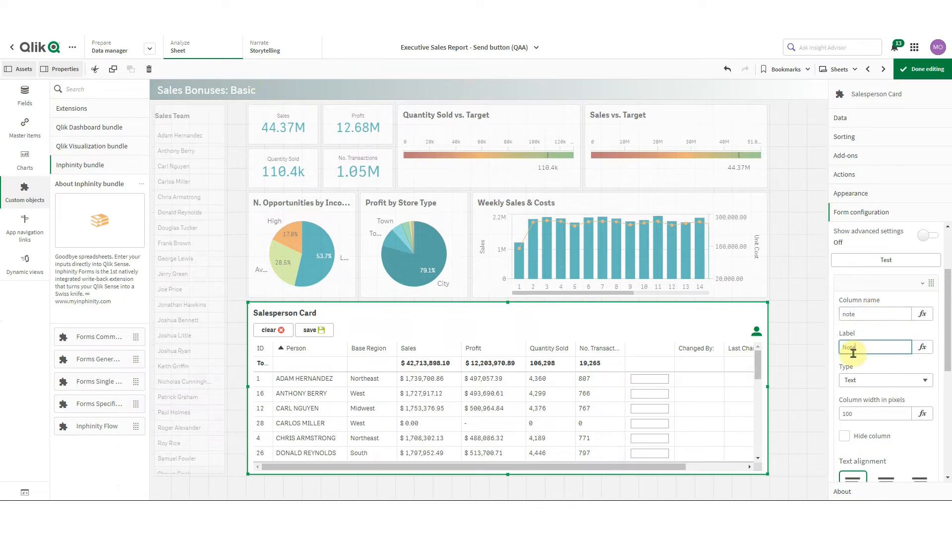
pyautogui.doubleClick(847, 414)
pyautogui.write('200')
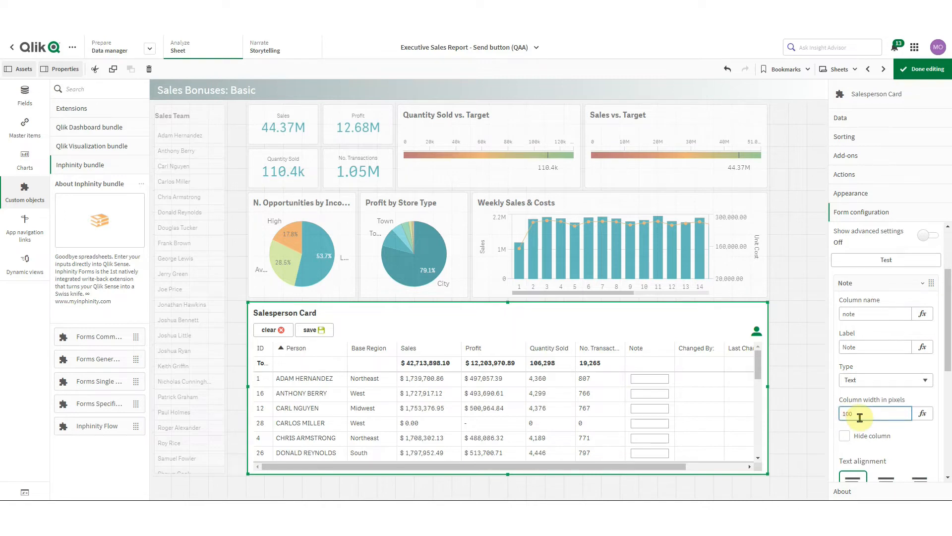
pyautogui.click(881, 282)
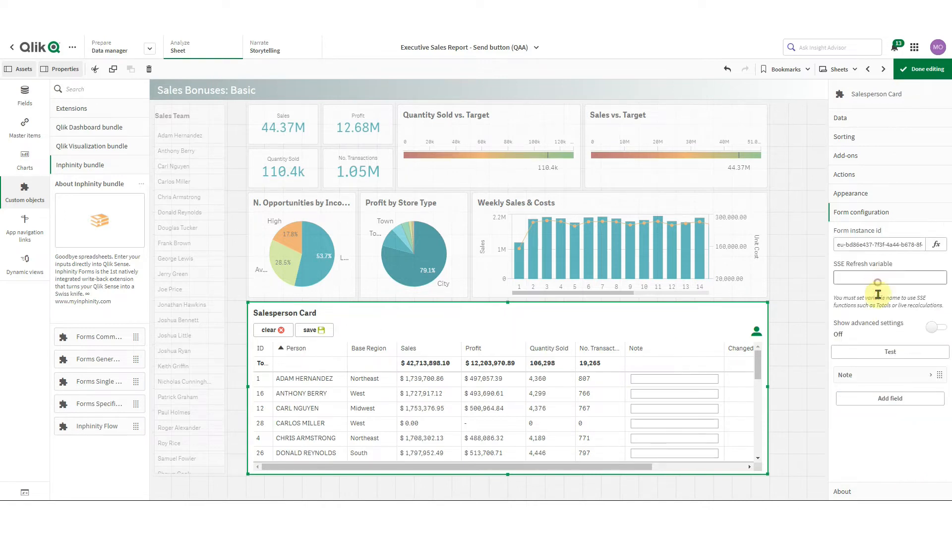
pyautogui.click(879, 397)
# Give the second field the column name priority and the label Priority
pyautogui.click(873, 436)
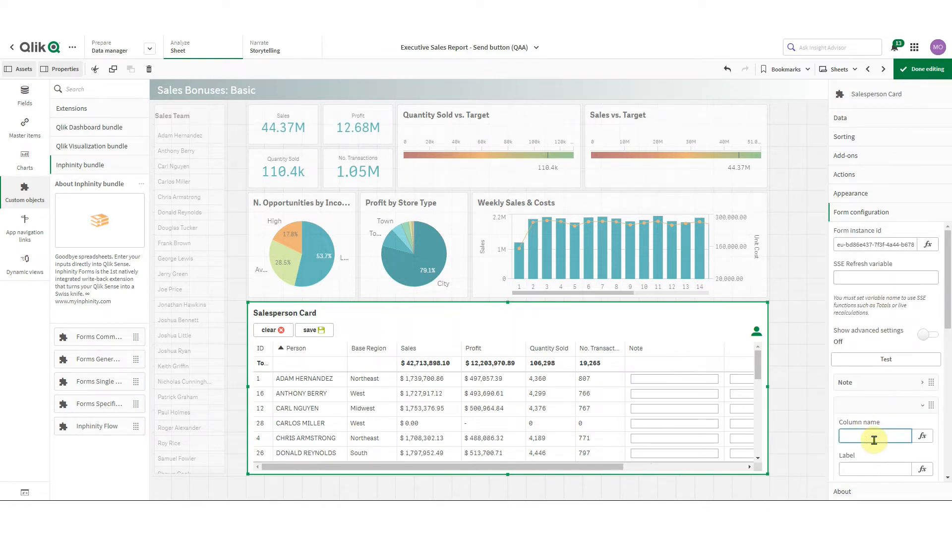
pyautogui.write('priority')
pyautogui.click(876, 469)
pyautogui.write('Prioityrity')
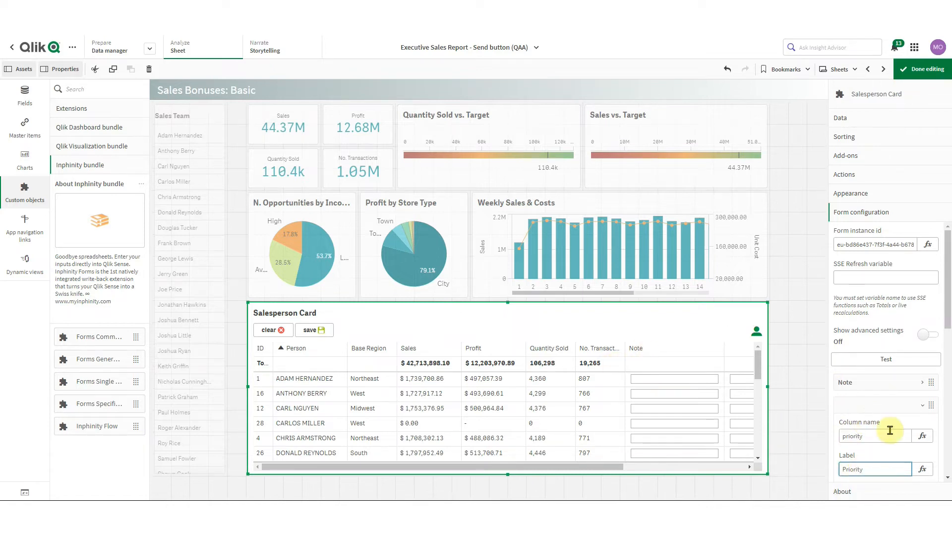
pyautogui.scroll(-1, 900, 446)
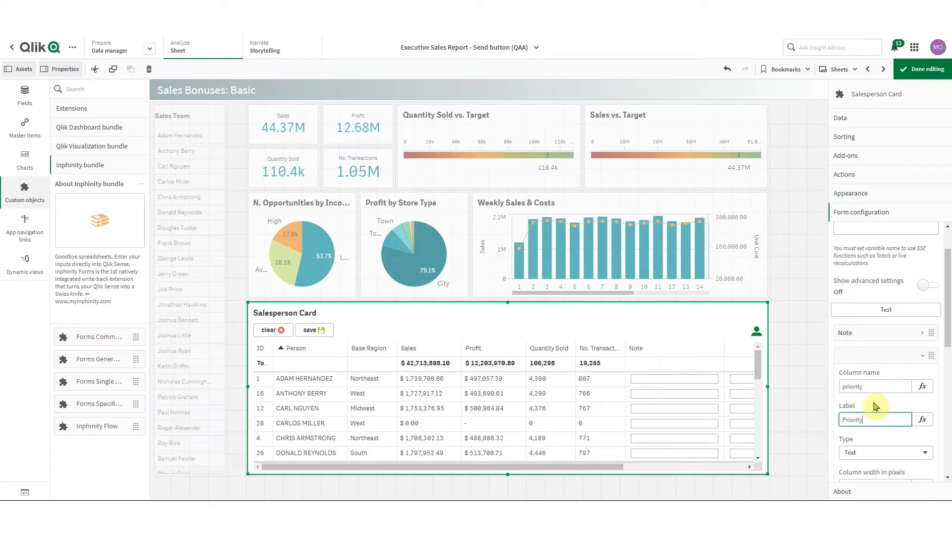
# Make Priority a Stars field with 3 yellow stars, then finish editing the sheet
pyautogui.click(875, 457)
pyautogui.click(873, 377)
pyautogui.scroll(-1, 877, 416)
pyautogui.scroll(-3, 877, 415)
pyautogui.click(863, 408)
pyautogui.write('3')
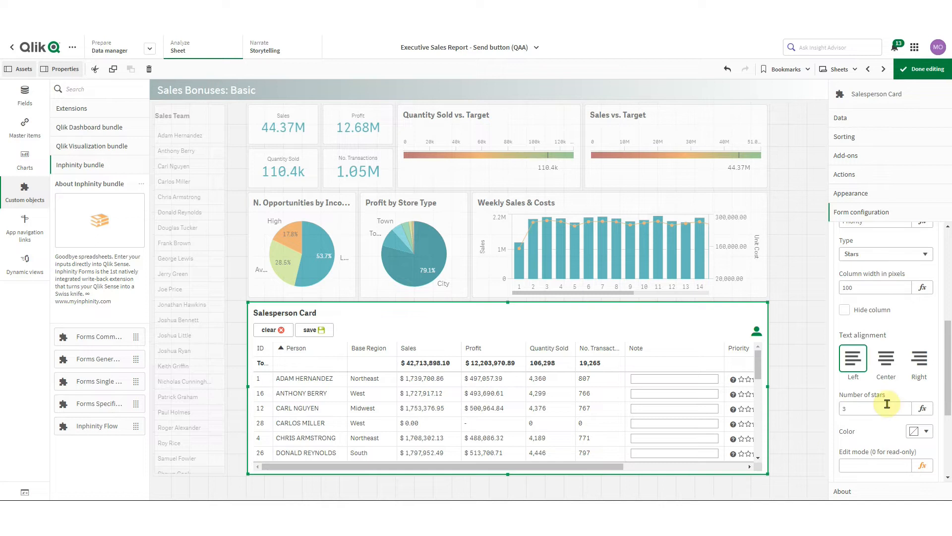
pyautogui.click(921, 431)
pyautogui.click(859, 343)
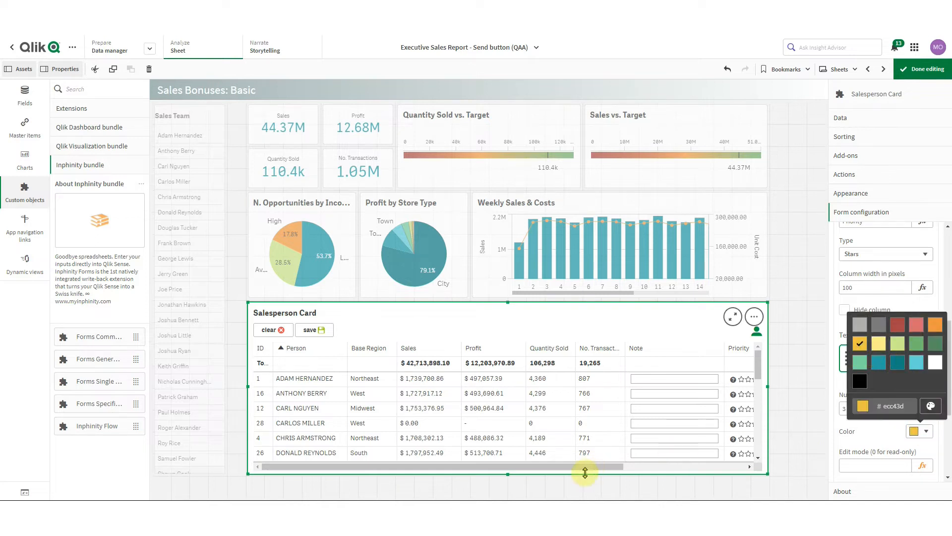
pyautogui.moveTo(583, 472); pyautogui.dragTo(615, 470)
pyautogui.click(922, 69)
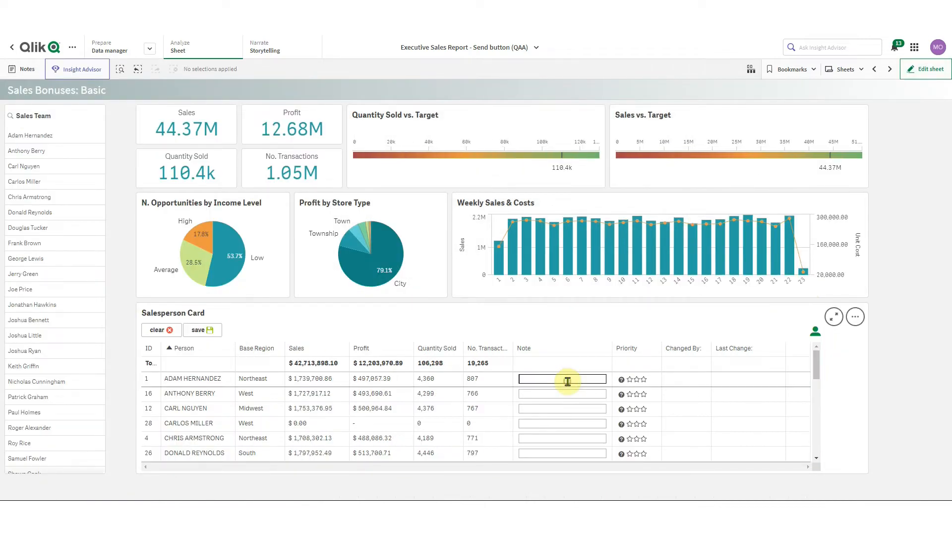
# Note 'my note' and 'let's do something' for salespeople 1 and 28, rate both three stars, save
pyautogui.click(567, 381)
pyautogui.write('my note')
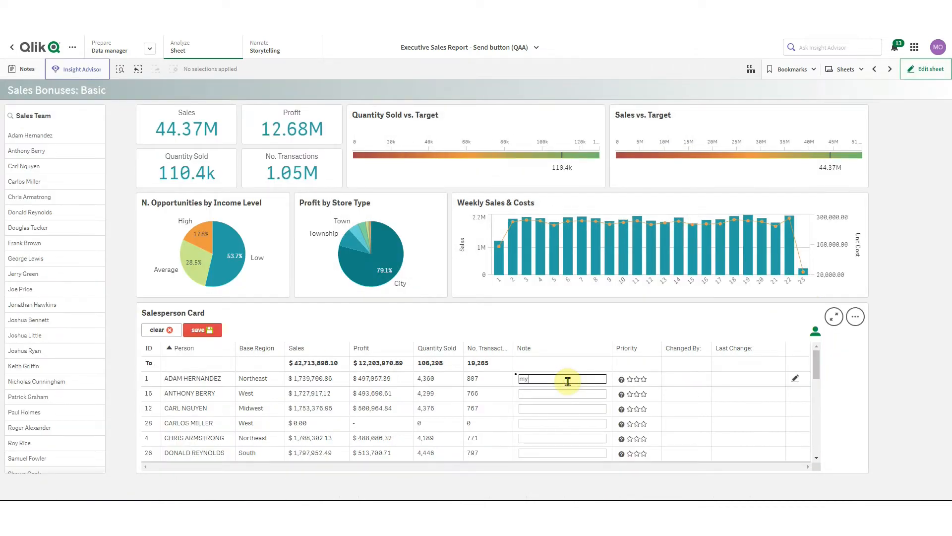
pyautogui.click(645, 379)
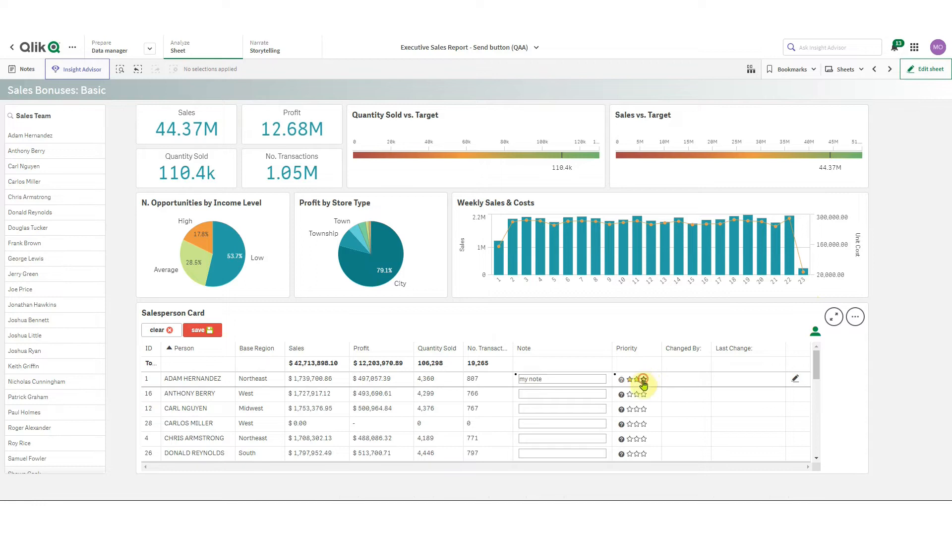
pyautogui.click(567, 421)
pyautogui.write("let's do something")
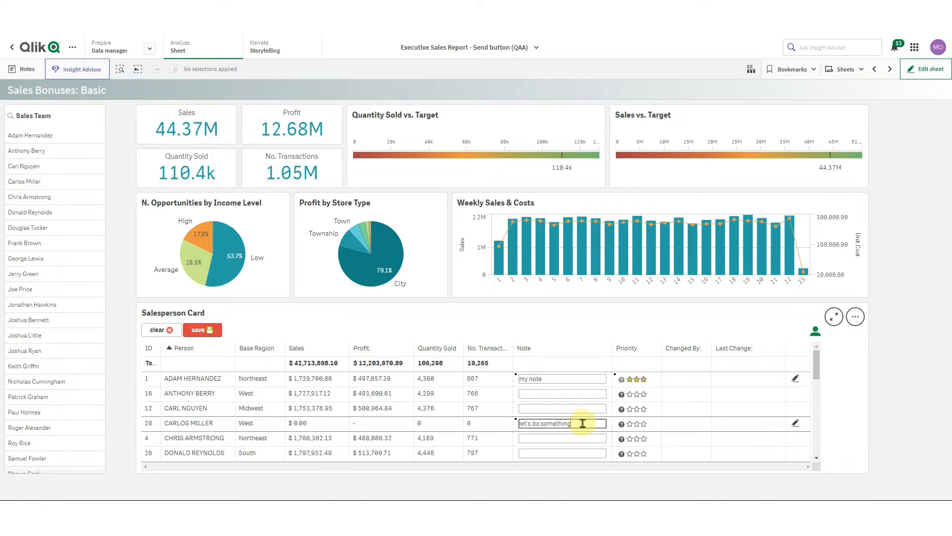
pyautogui.click(643, 424)
pyautogui.click(201, 330)
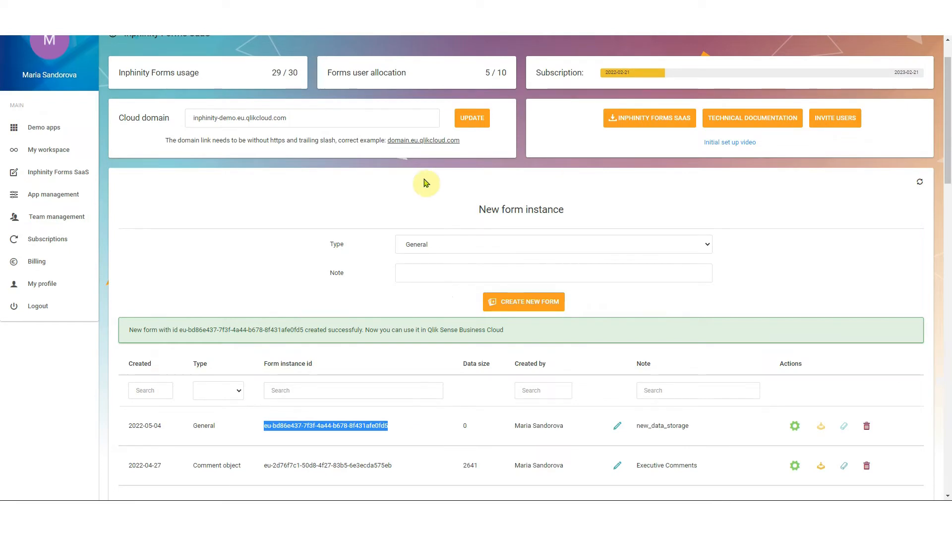
# Refresh the Inphinity Forms portal and scroll to new_data_storage's updated data size
pyautogui.press('F5')
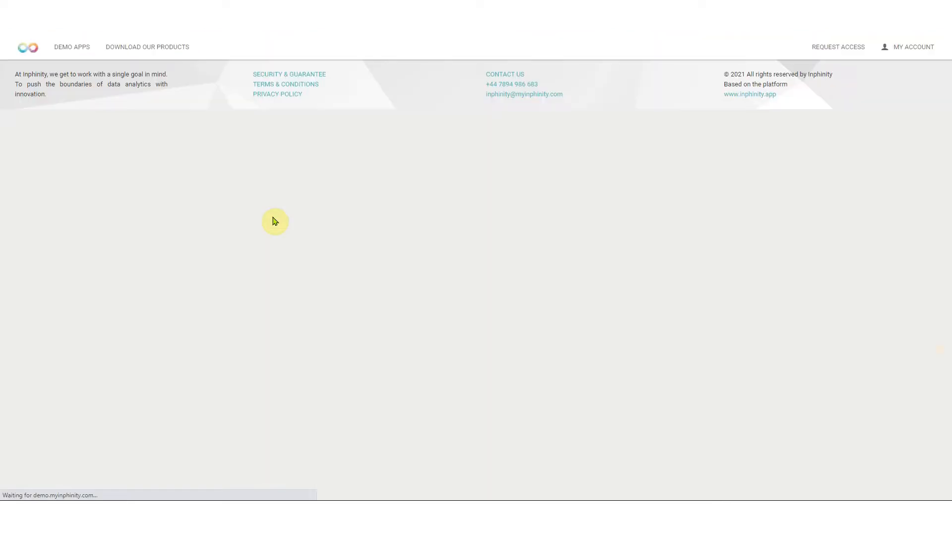
pyautogui.scroll(-2, 275, 221)
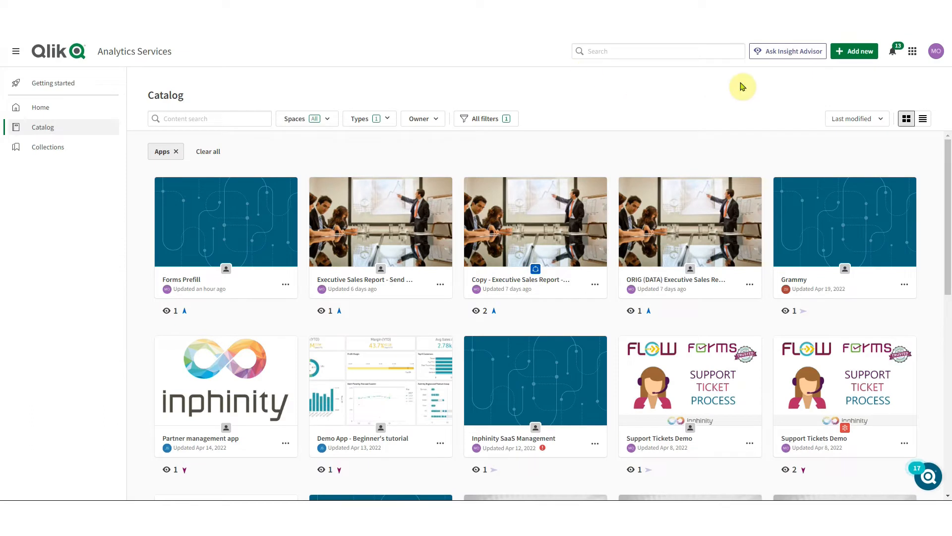
# Create a new analytics app named Forms REST and open its Data load editor
pyautogui.click(853, 52)
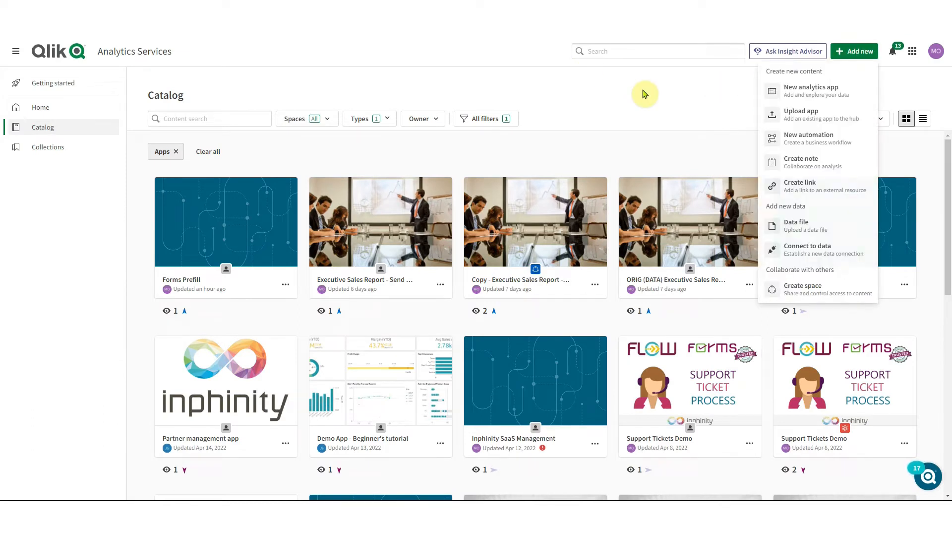
pyautogui.click(778, 99)
pyautogui.write('Forms REST')
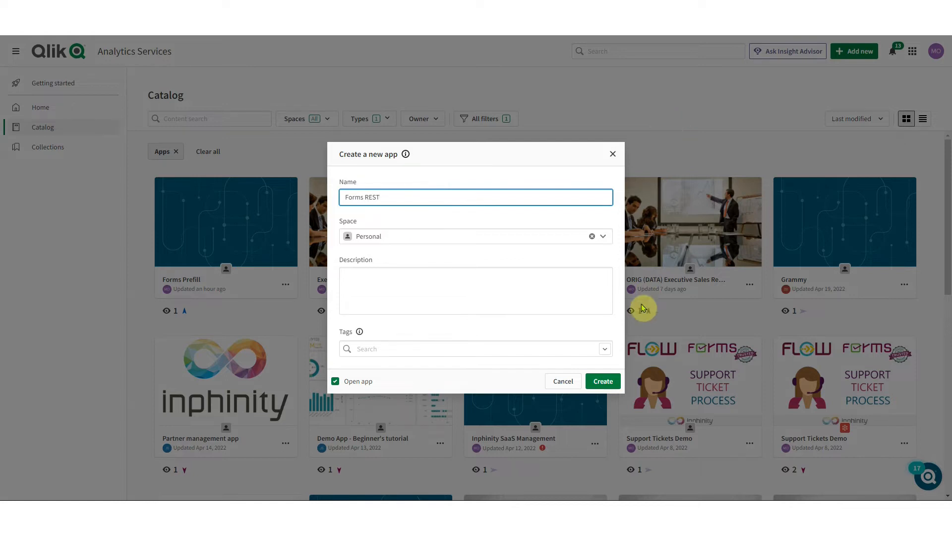
pyautogui.click(613, 384)
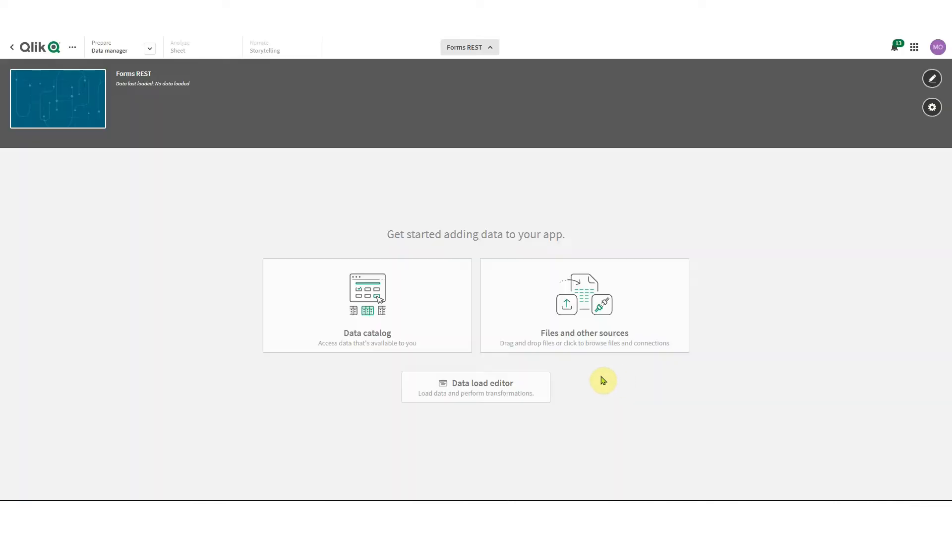
pyautogui.click(510, 383)
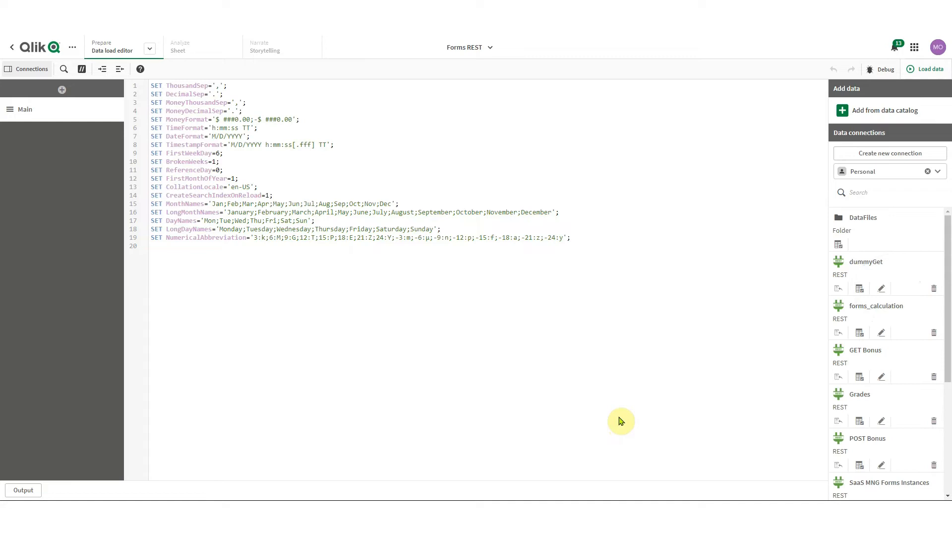
# Start a new REST data connection, found by searching the data sources for 'rest'
pyautogui.click(881, 155)
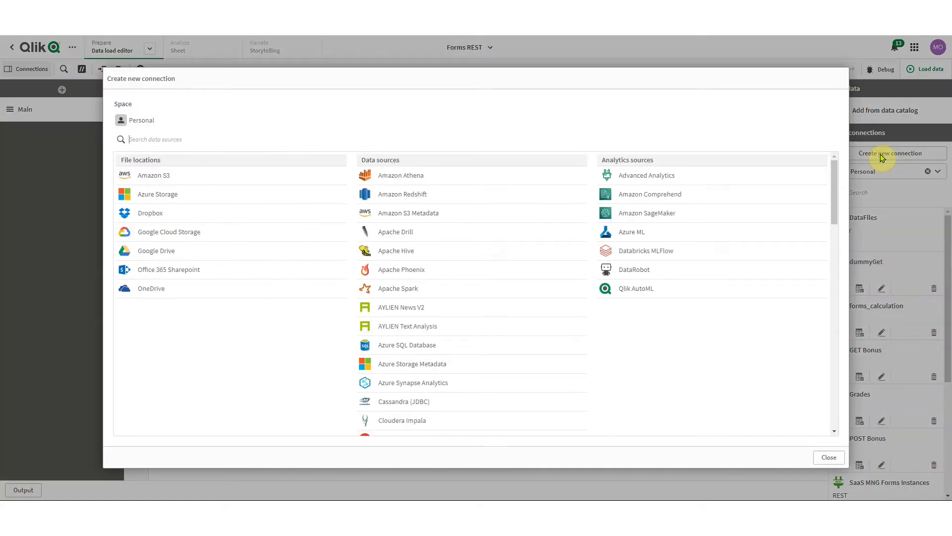
pyautogui.click(374, 137)
pyautogui.write('rest')
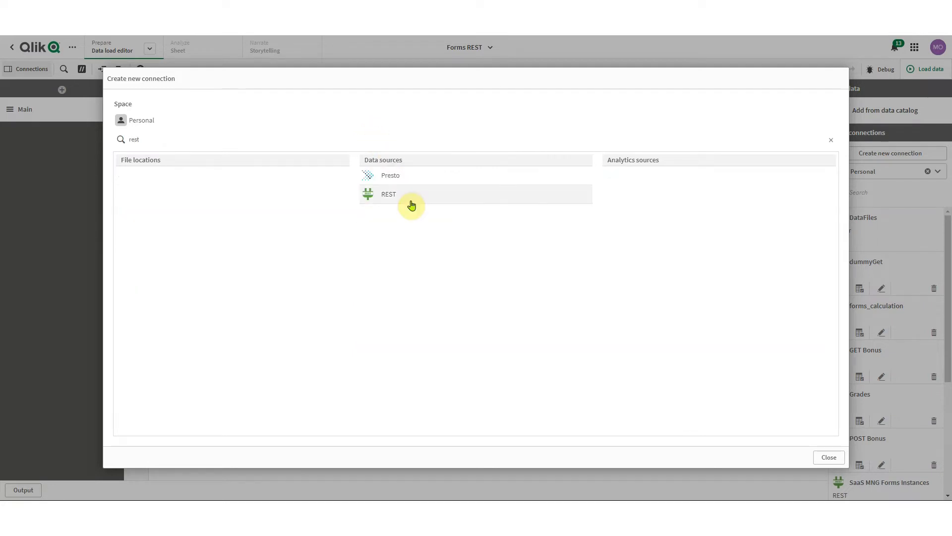
pyautogui.click(410, 198)
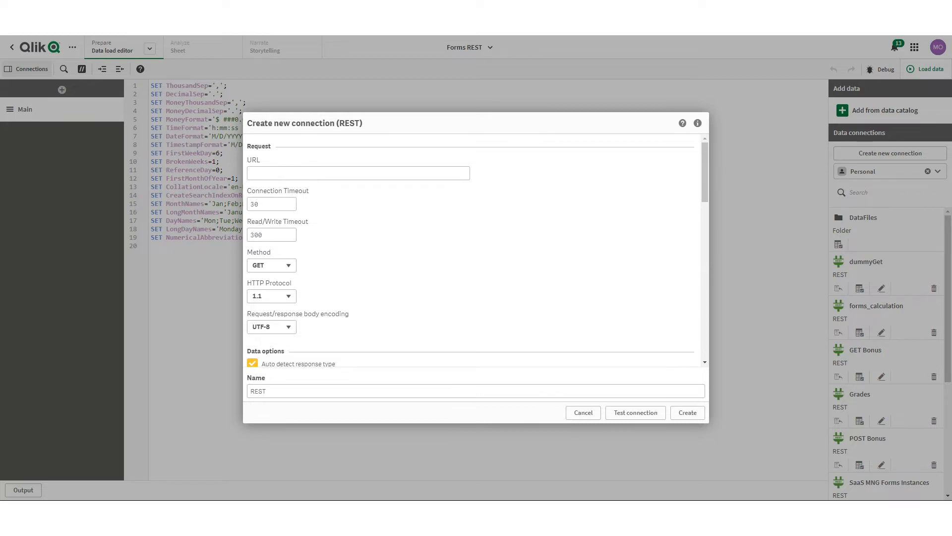
# Set the connection URL to the Inphinity Forms address plus the first form instance id and /json
pyautogui.click(286, 173)
pyautogui.write('https://forms.inphinity.app')
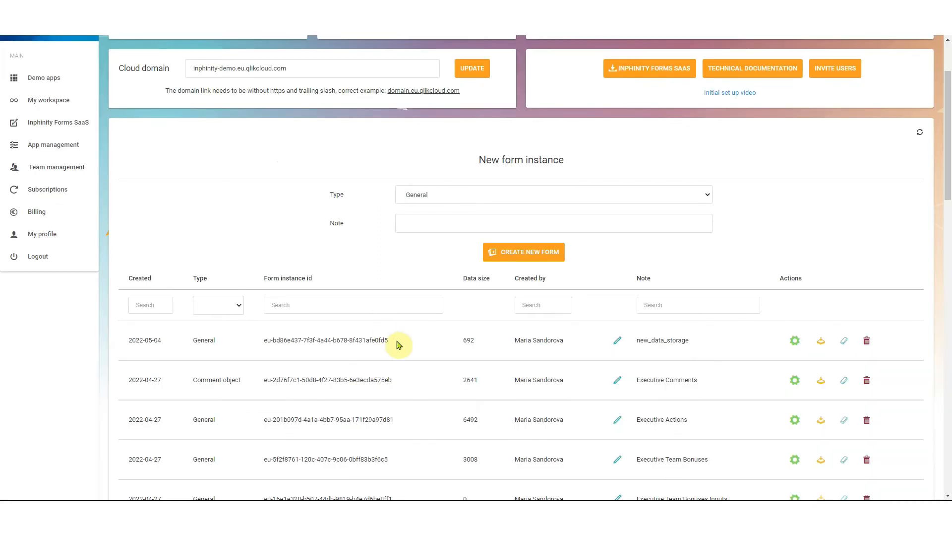
pyautogui.moveTo(397, 343); pyautogui.dragTo(258, 340)
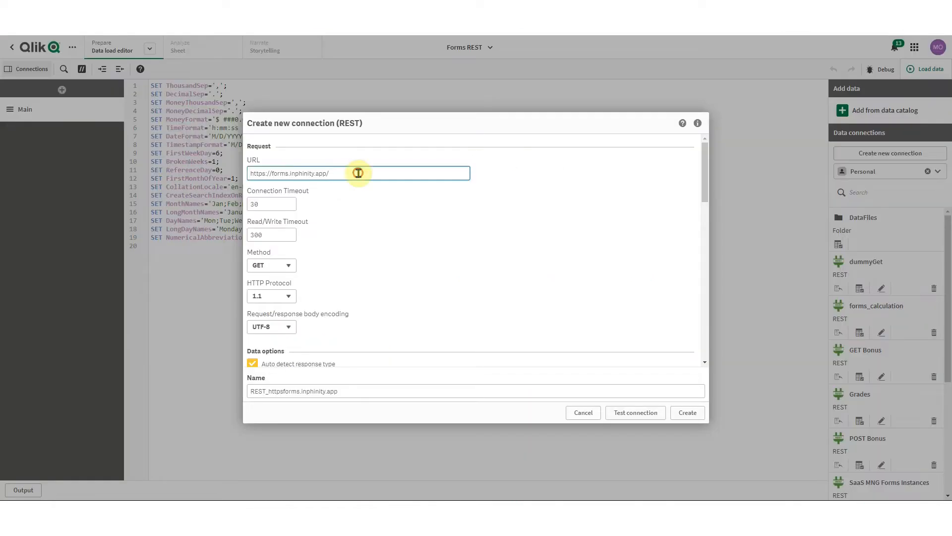
pyautogui.write('eu-bd86e137-7f3f-4a44-b678-8f431afe0fd5')
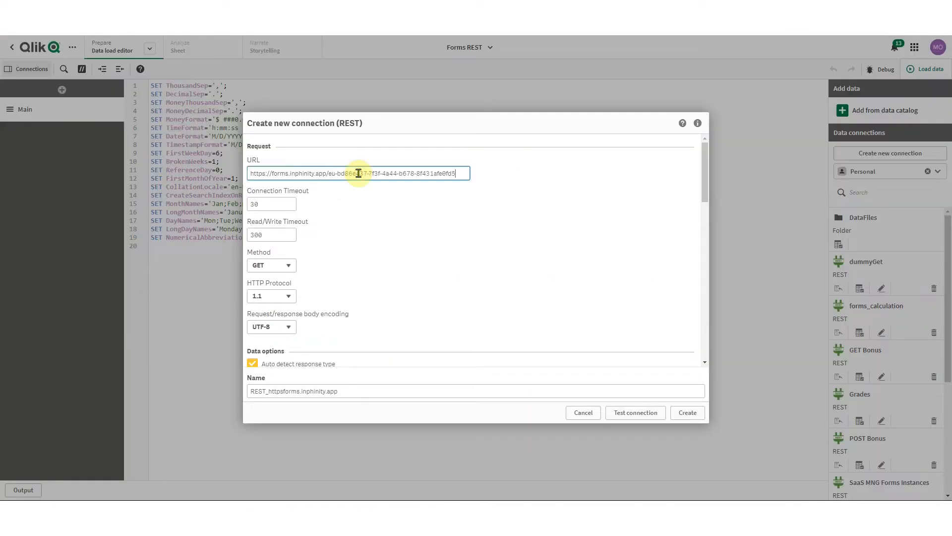
pyautogui.write('/json')
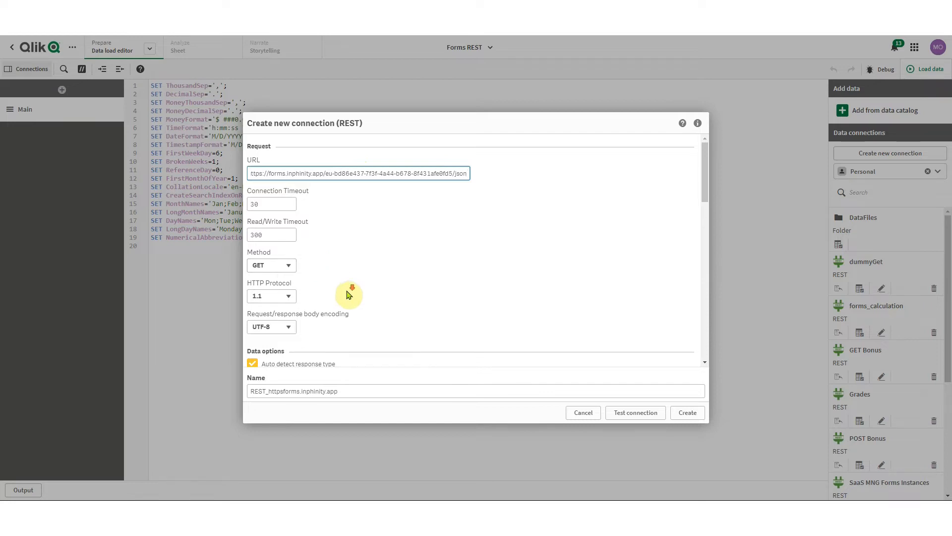
# Add an Authorization request header whose value begins with 'Bearer '
pyautogui.scroll(-5, 348, 294)
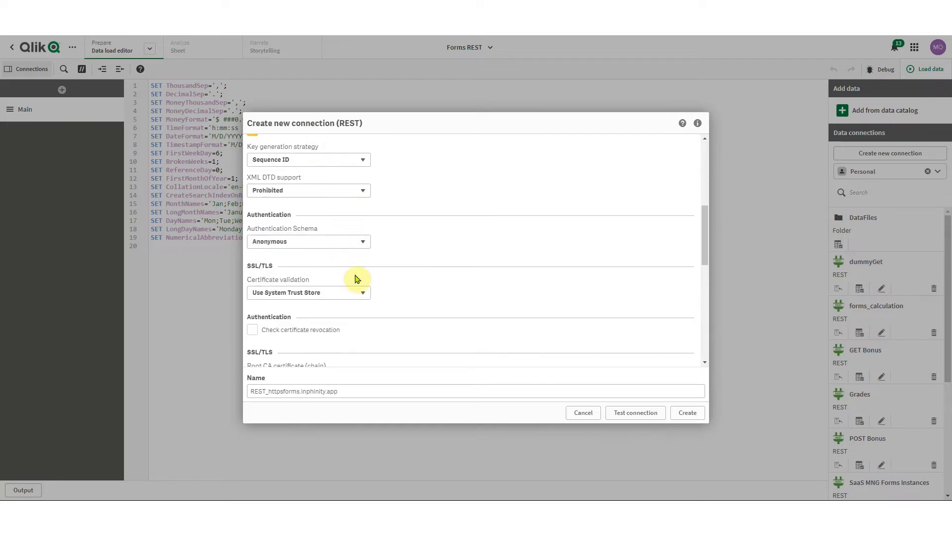
pyautogui.scroll(-6, 356, 321)
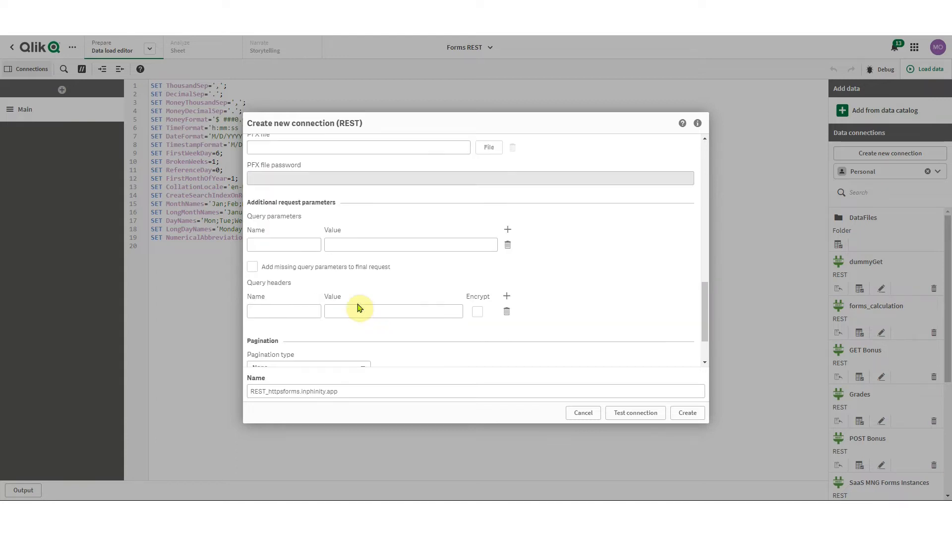
pyautogui.click(296, 313)
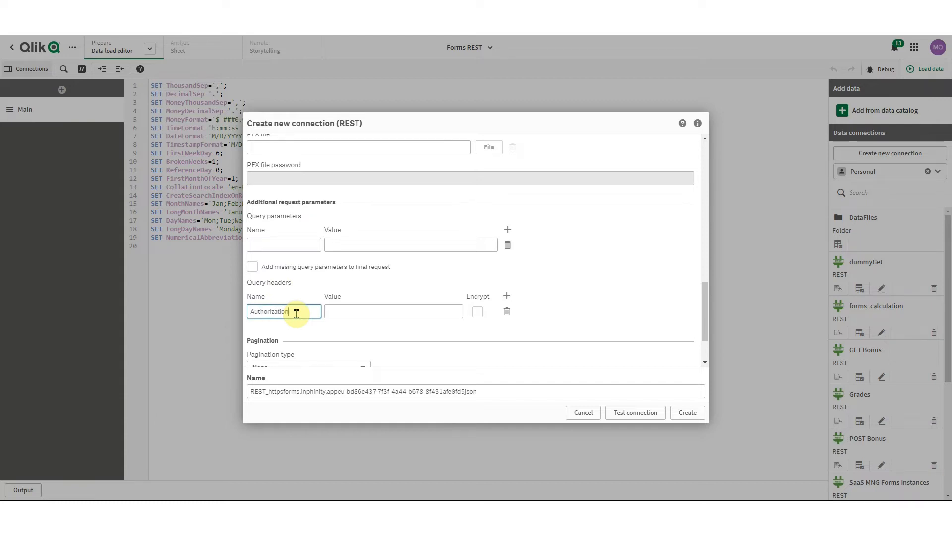
pyautogui.click(372, 311)
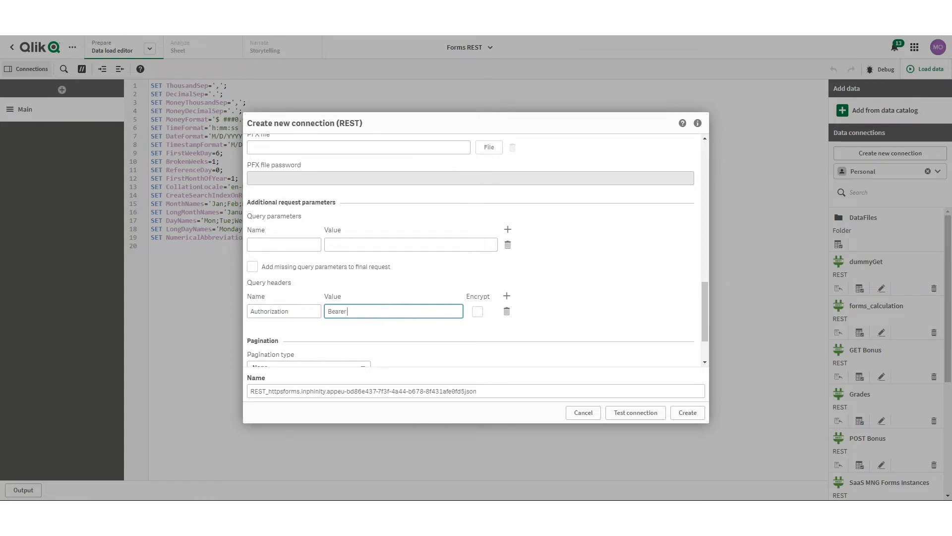
pyautogui.hotkey('ctrl', 'Tab')
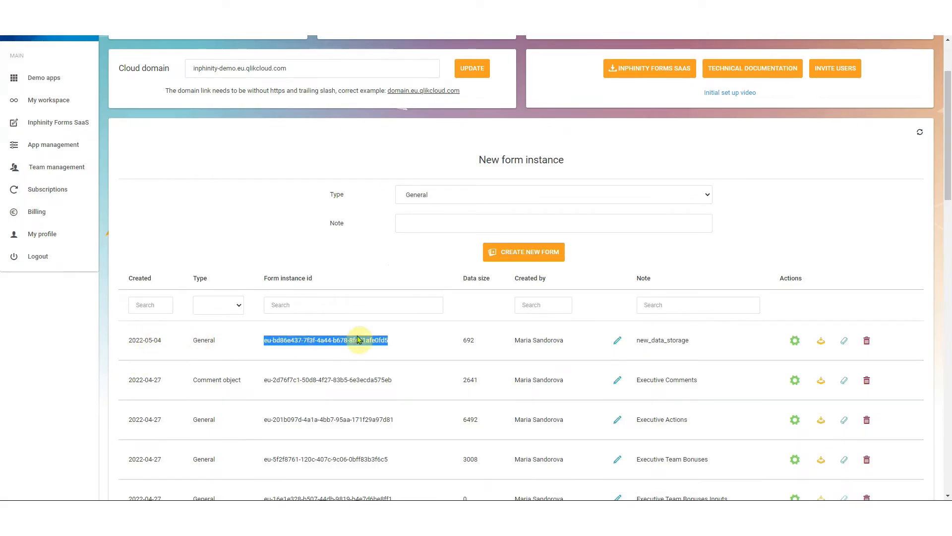
# Create an API token in the new_data_storage form's Settings and select it for copying
pyautogui.click(794, 342)
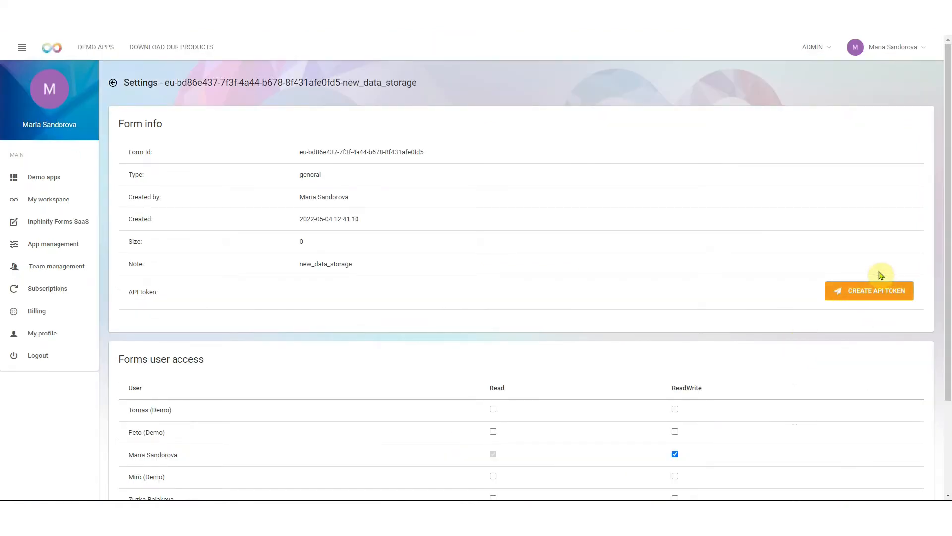
pyautogui.click(869, 297)
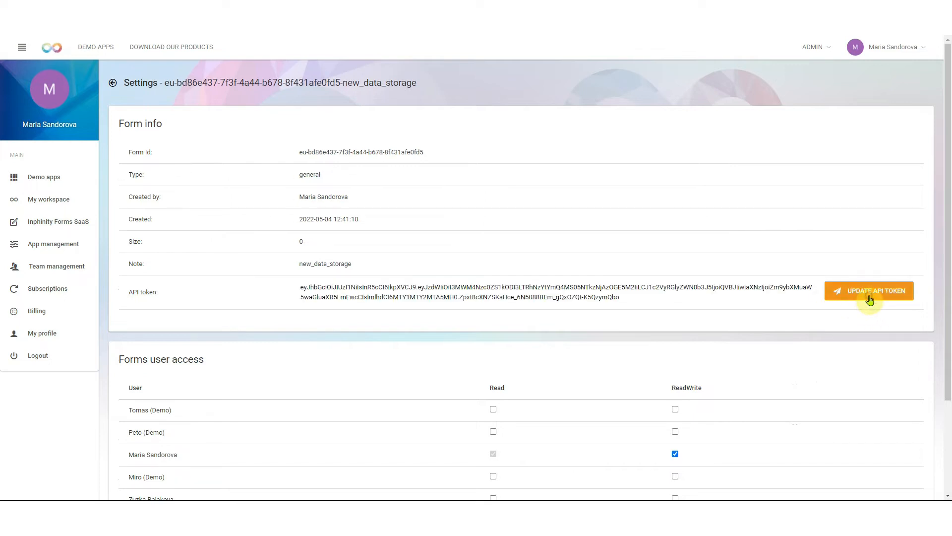
pyautogui.click(640, 299)
pyautogui.hotkey('ctrl', 'c')
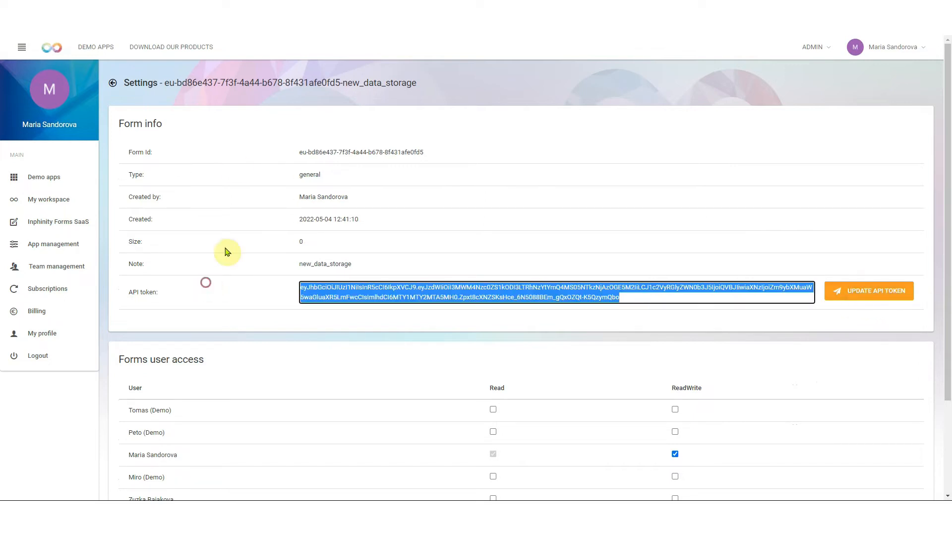
pyautogui.click(194, 9)
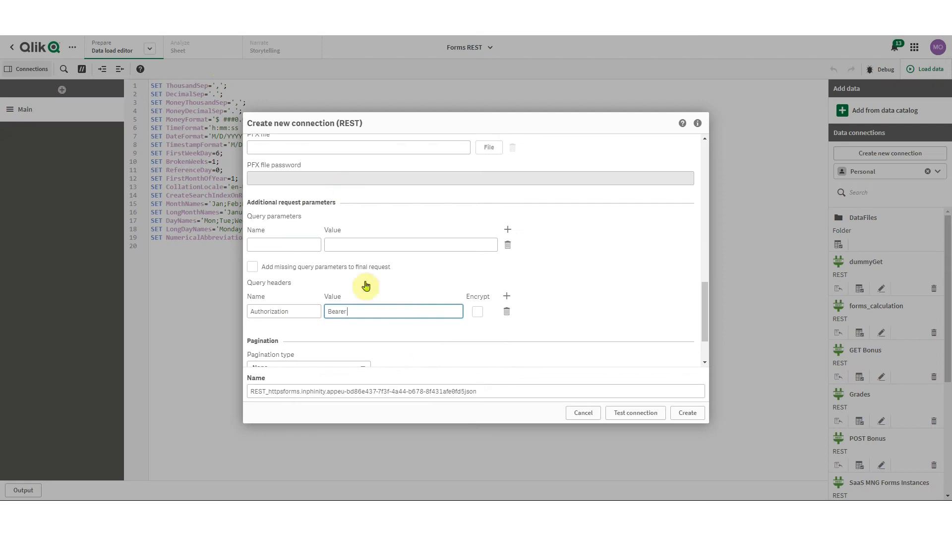
# Paste the API token after Bearer, test the connection successfully, and create it as 'REST GET'
pyautogui.hotkey('ctrl', 'v')
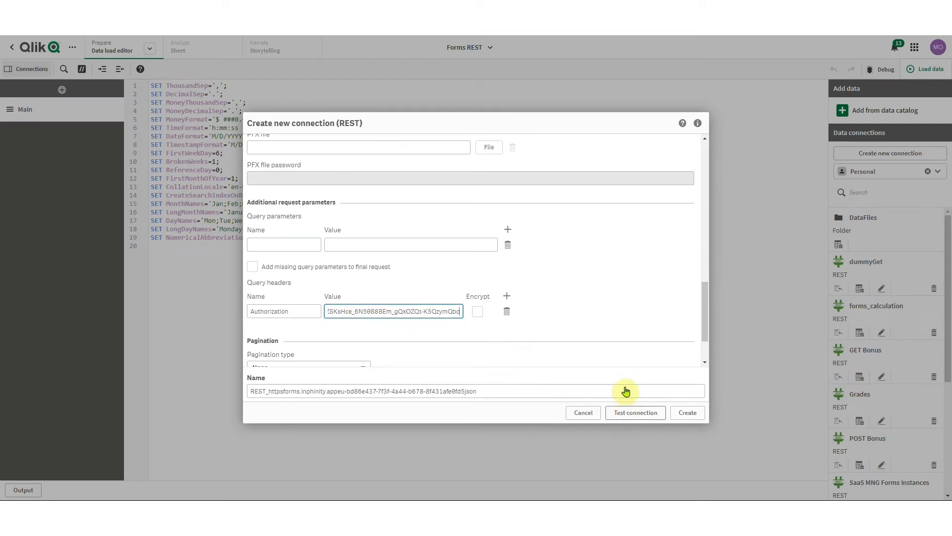
pyautogui.scroll(-2, 626, 377)
pyautogui.click(637, 414)
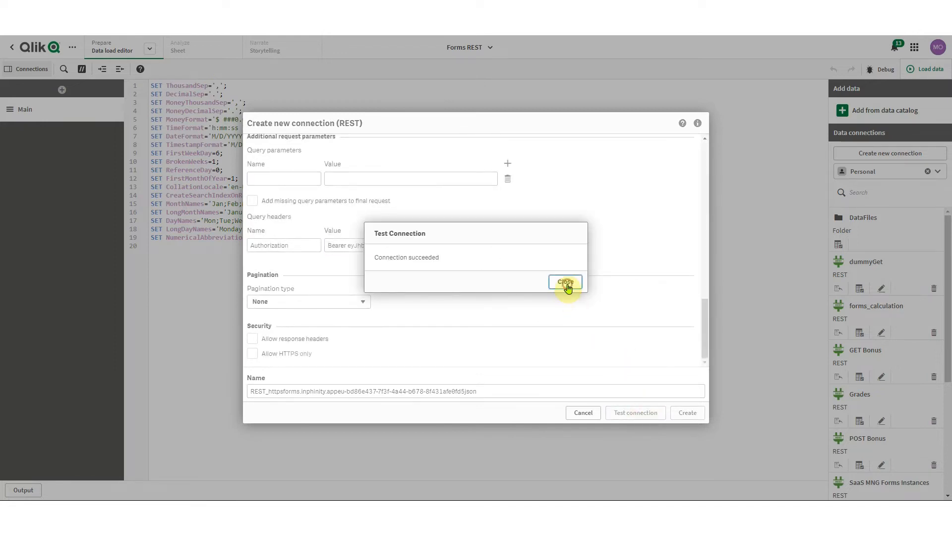
pyautogui.click(565, 281)
pyautogui.moveTo(476, 391); pyautogui.dragTo(222, 386)
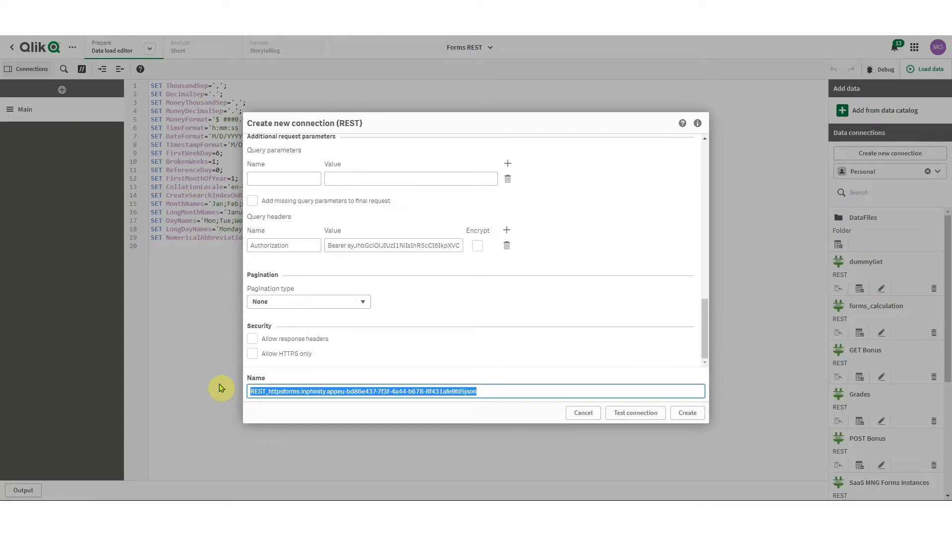
pyautogui.write('REST GET')
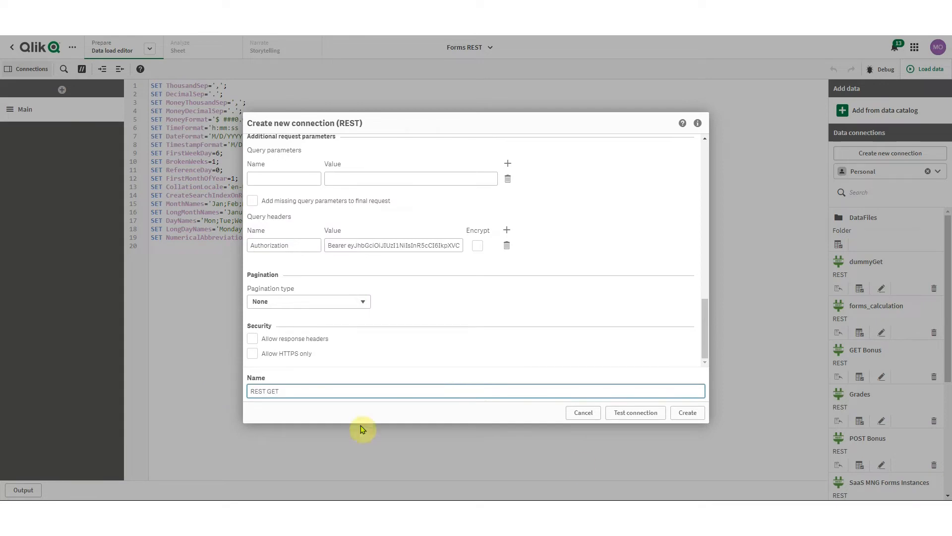
pyautogui.click(693, 414)
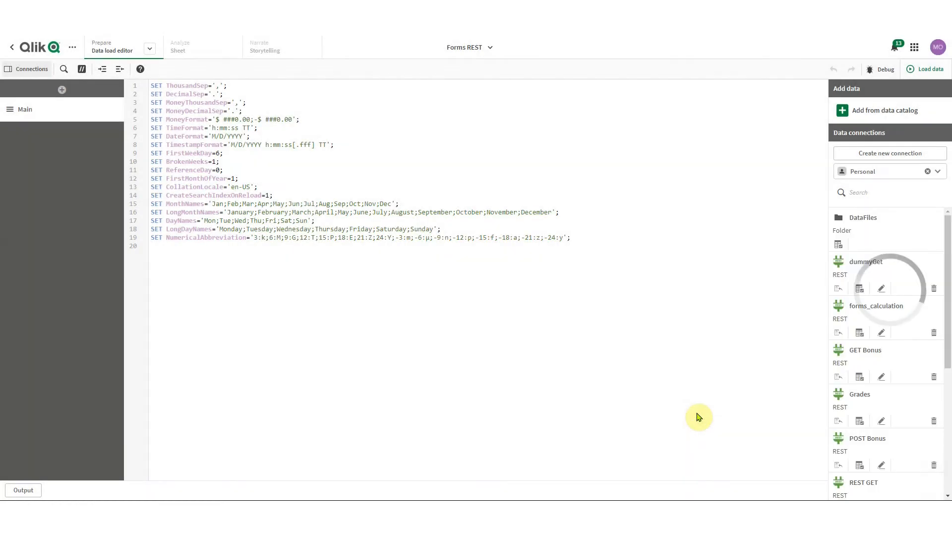
# Add an empty line at the end of the script and choose data to load from REST GET
pyautogui.click(697, 416)
pyautogui.press('Return')
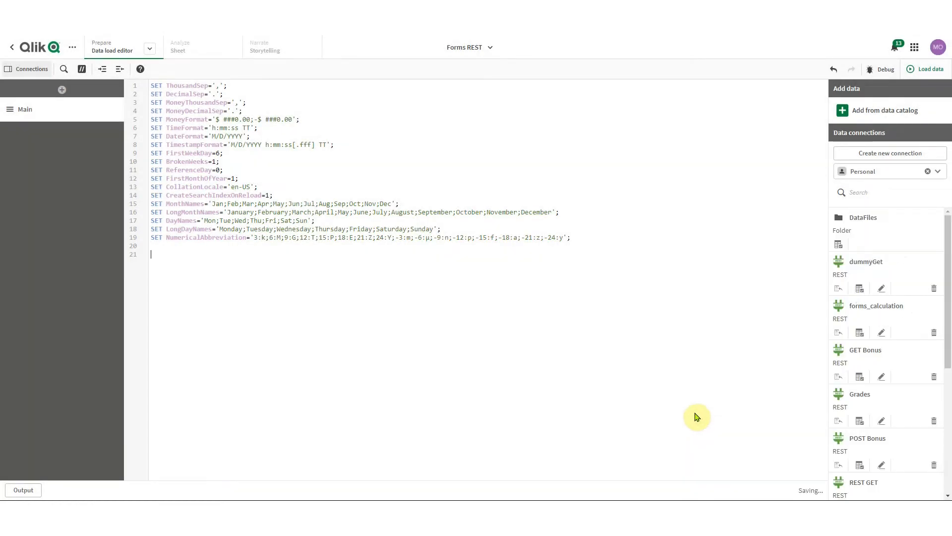
pyautogui.scroll(-3, 930, 355)
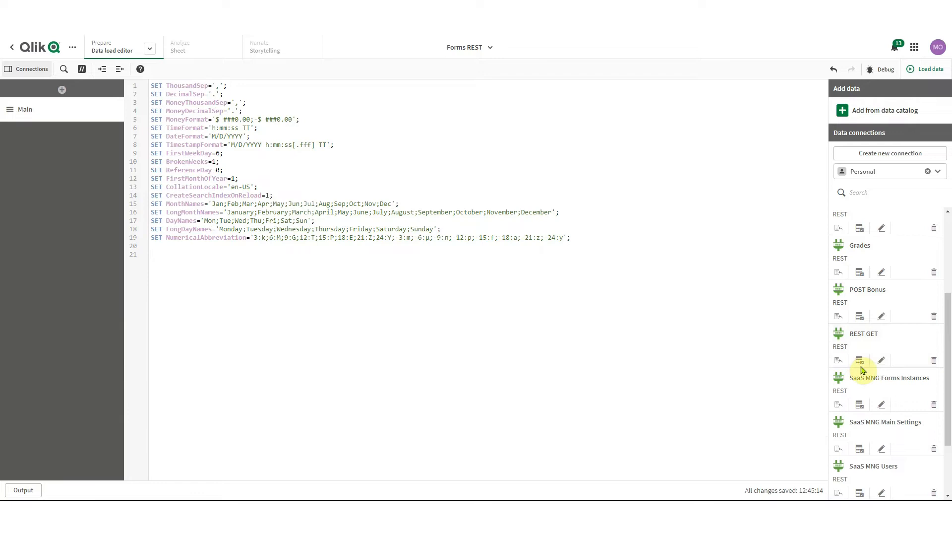
pyautogui.click(861, 362)
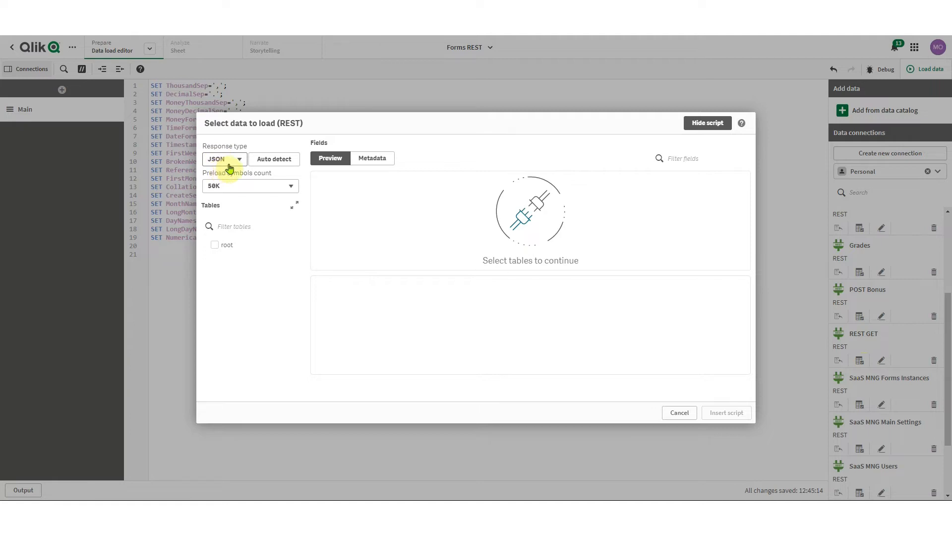
# Tick the root table from REST GET, insert the generated load script, and run the load
pyautogui.click(215, 245)
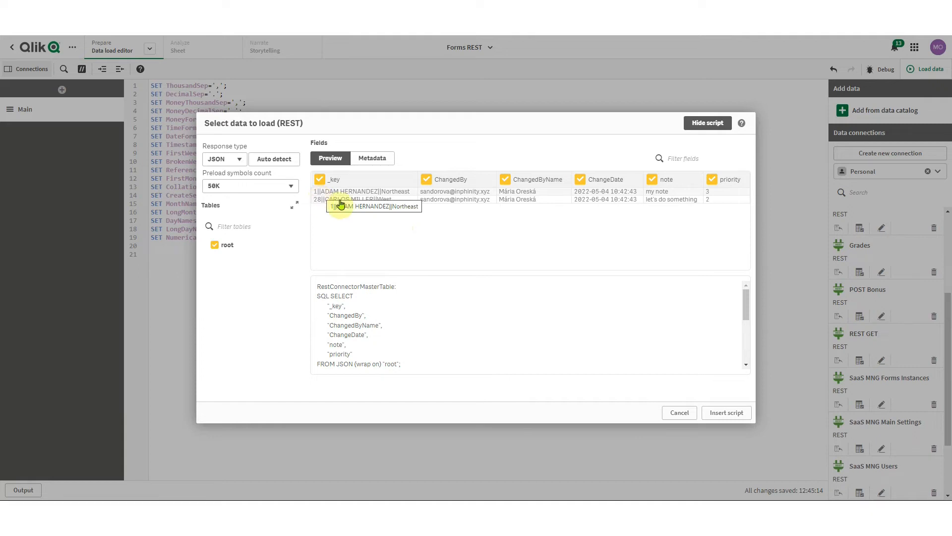
pyautogui.click(720, 420)
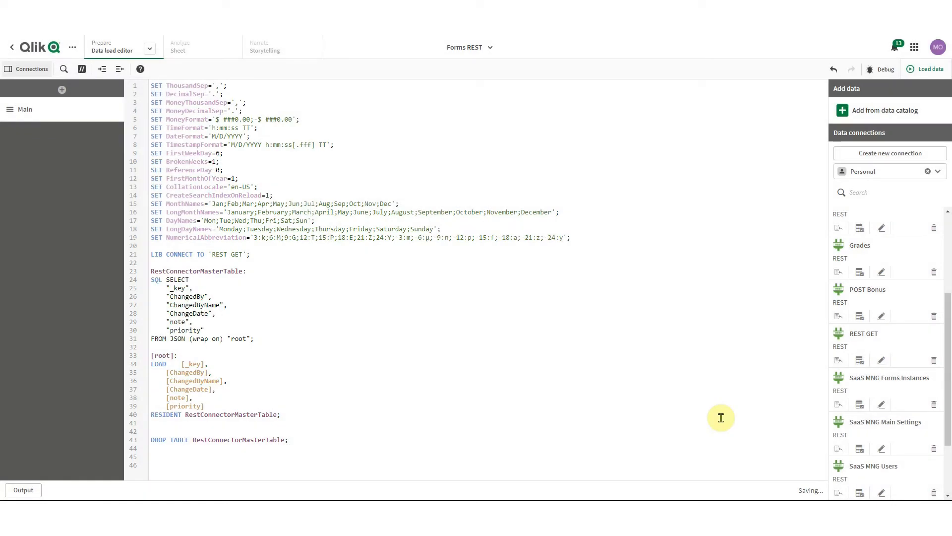
pyautogui.click(926, 69)
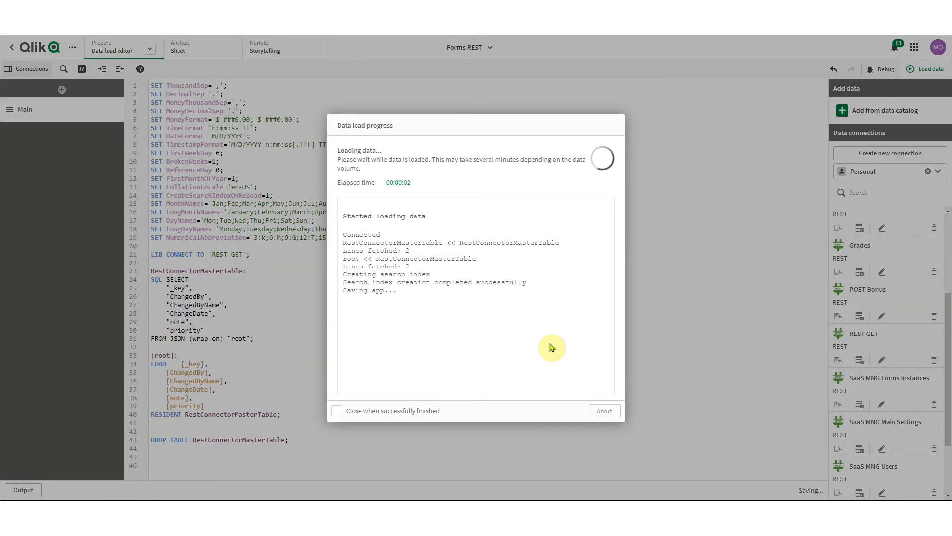
# Close the finished load and preview the root table's two rows in the Data model viewer
pyautogui.click(604, 411)
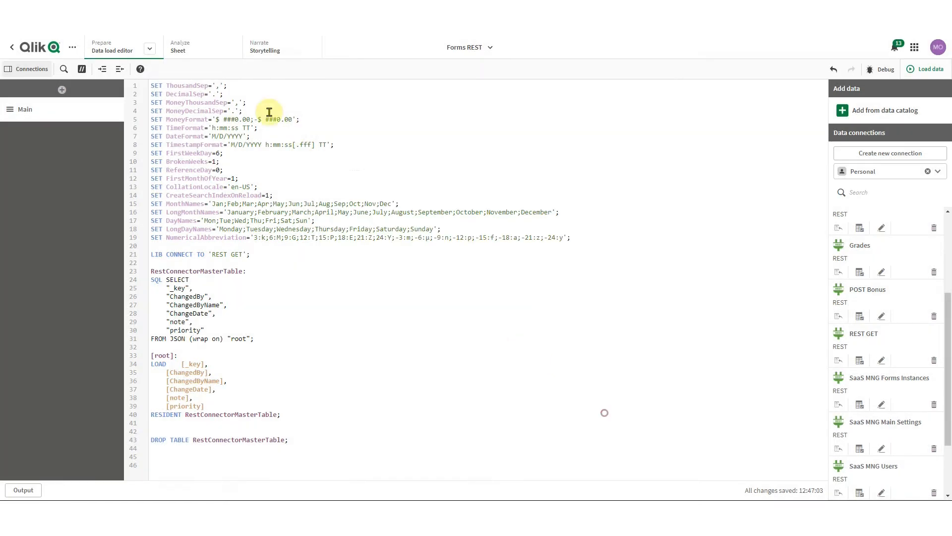
pyautogui.click(149, 49)
pyautogui.click(167, 107)
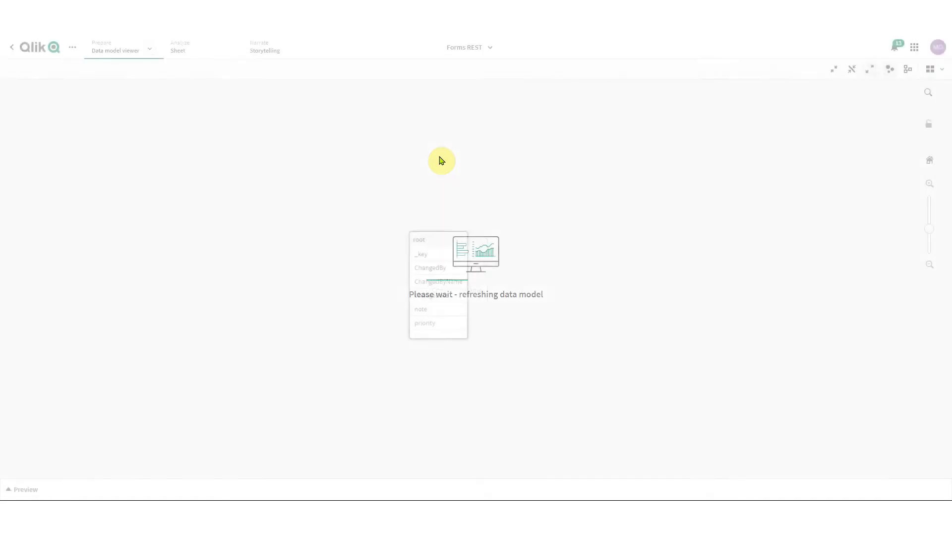
pyautogui.click(414, 238)
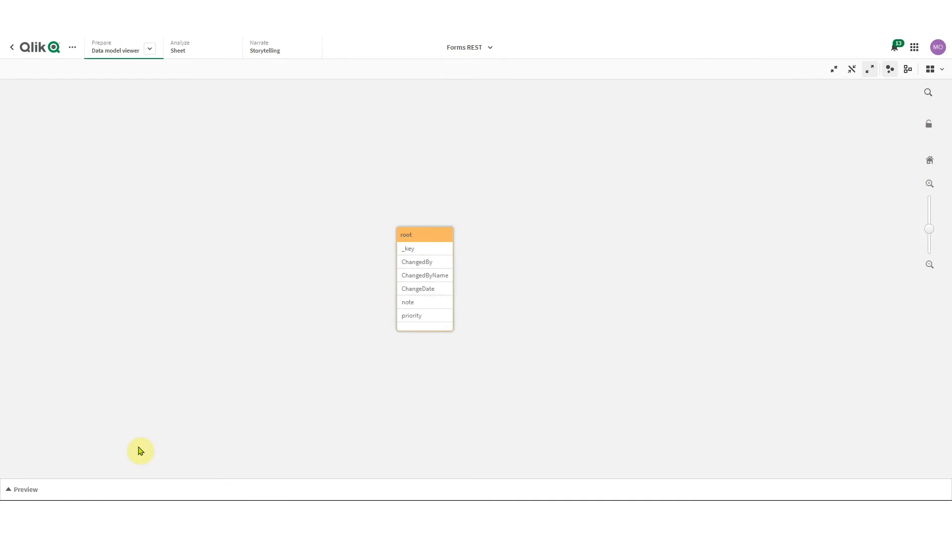
pyautogui.click(72, 490)
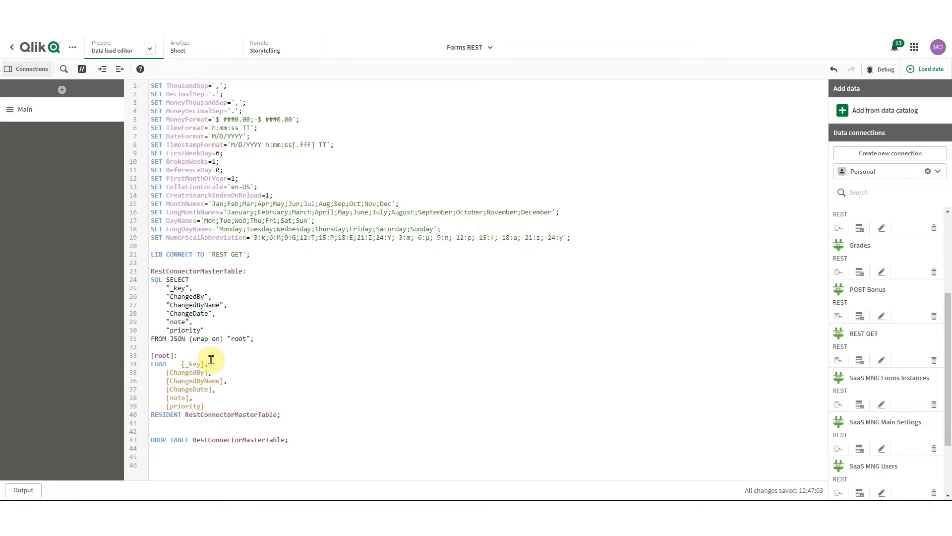
# Put [_key] on its own line wrapped as subfield([_key],'||',1) as No
pyautogui.click(180, 364)
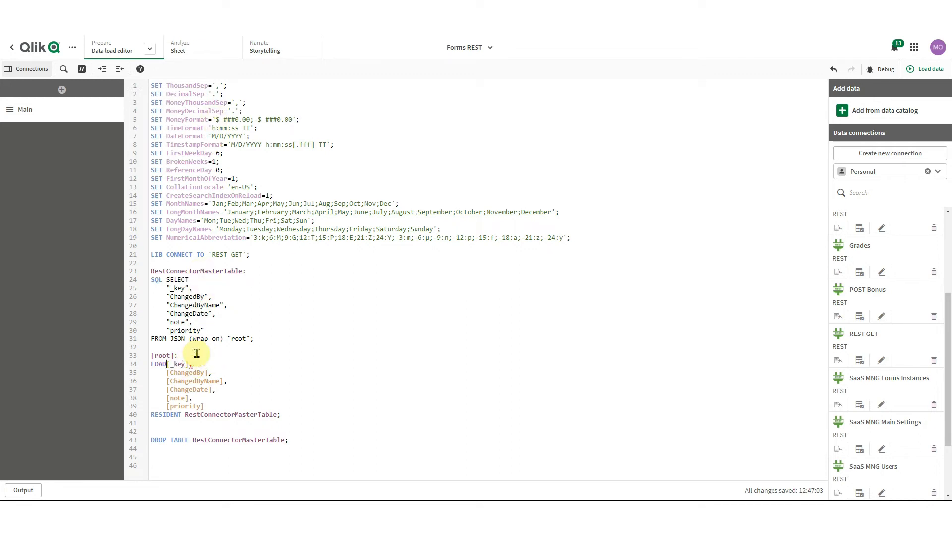
pyautogui.press('Return')
pyautogui.write('subfiel')
pyautogui.write('d(')
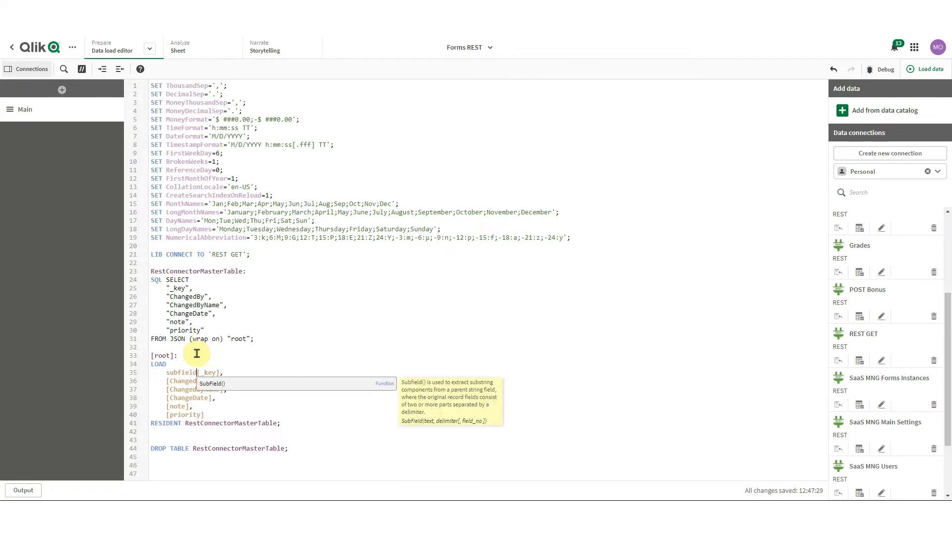
pyautogui.click(224, 371)
pyautogui.write(",'")
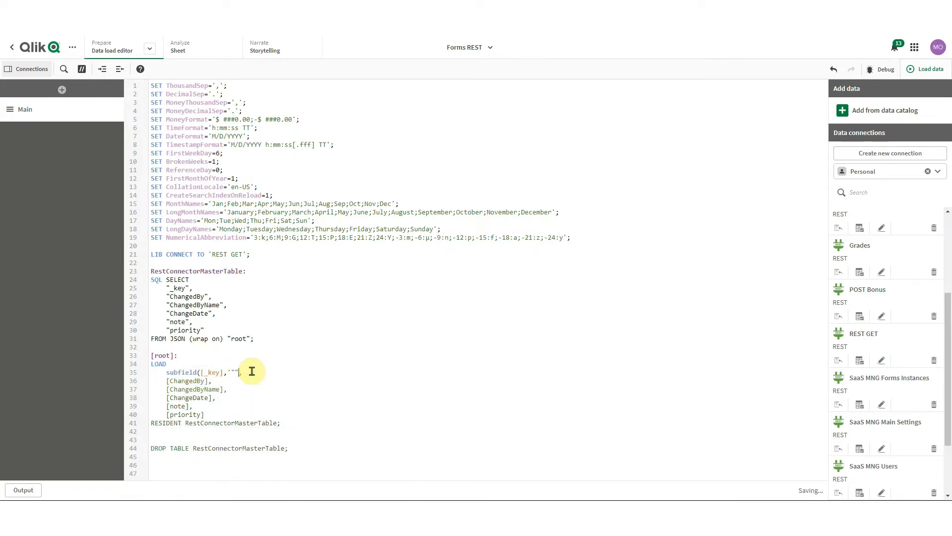
pyautogui.write("||',1")
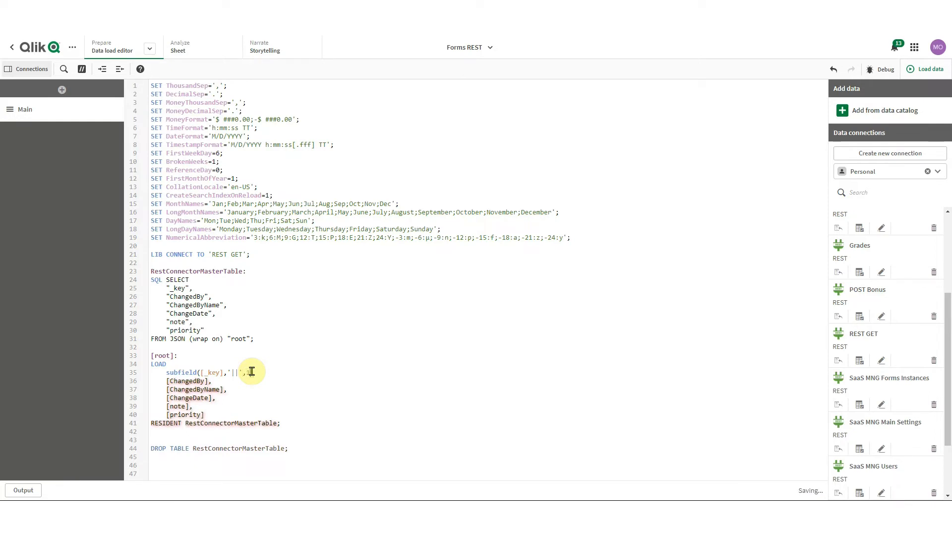
pyautogui.write(') as No,')
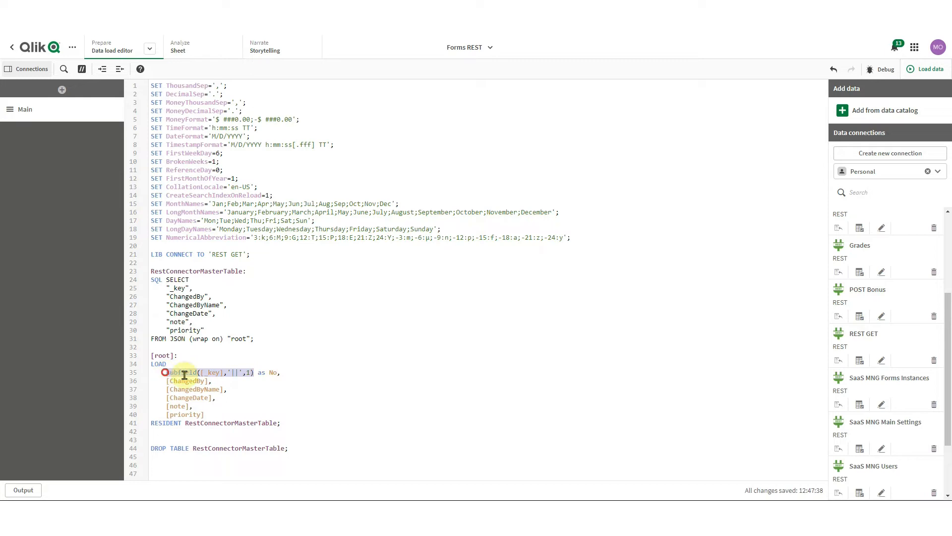
# Add copies of the subfield line aliased Name and Region (index 3), then reload the data
pyautogui.click(290, 370)
pyautogui.press('Return')
pyautogui.write("subfield([_key],'||',1)")
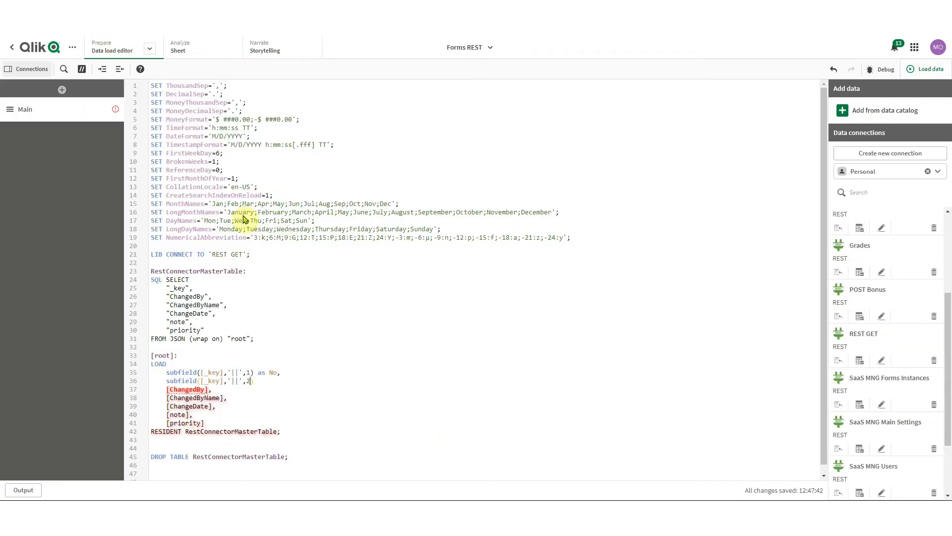
pyautogui.write(') as Name,')
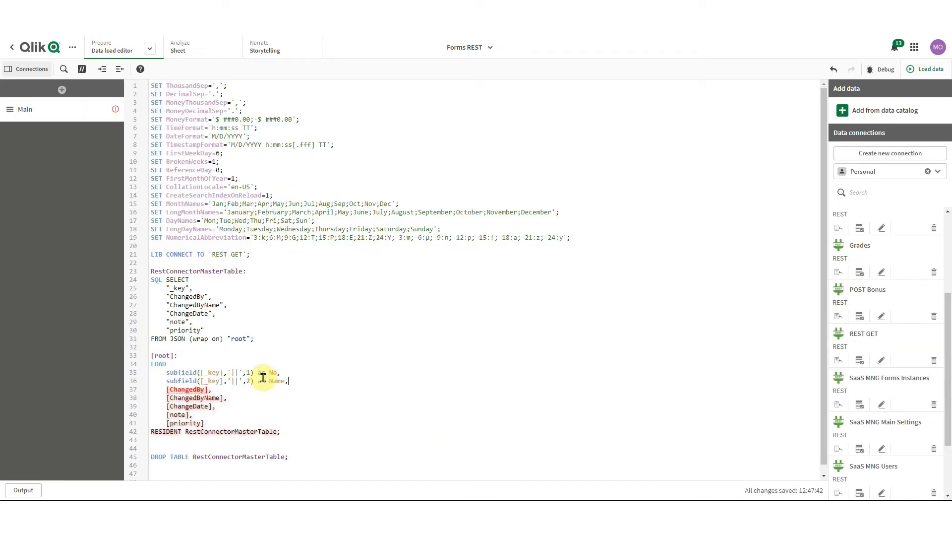
pyautogui.press('Return')
pyautogui.write("subfield([_key],'||',1)")
pyautogui.write('3) as City,')
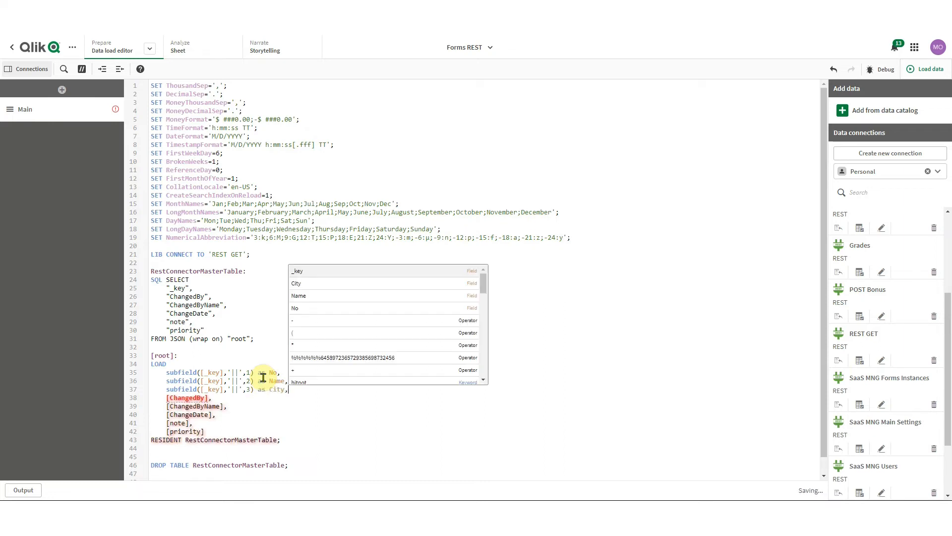
pyautogui.doubleClick(274, 391)
pyautogui.write('R')
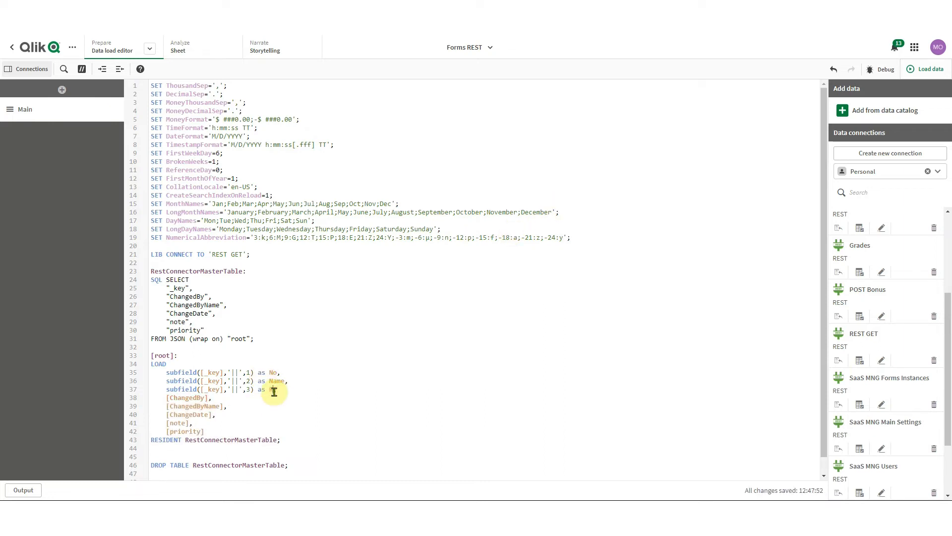
pyautogui.write('egion,')
pyautogui.click(365, 382)
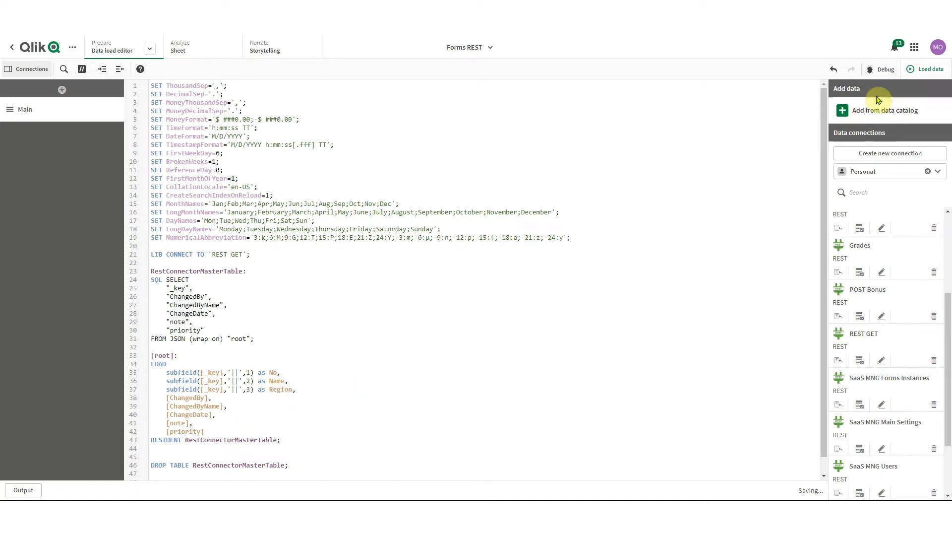
pyautogui.click(935, 73)
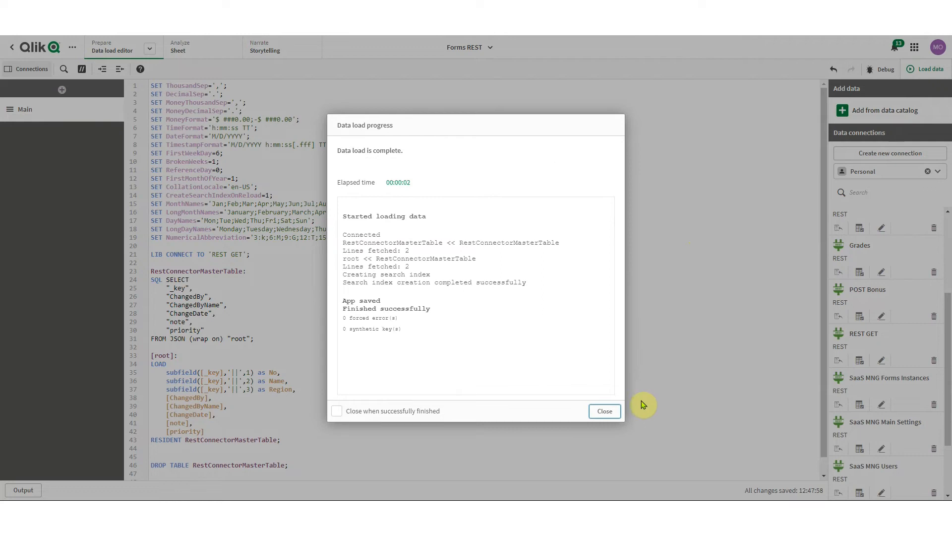
# Close the load progress, check root's new No, Name and Region fields, and begin a new connection
pyautogui.click(609, 416)
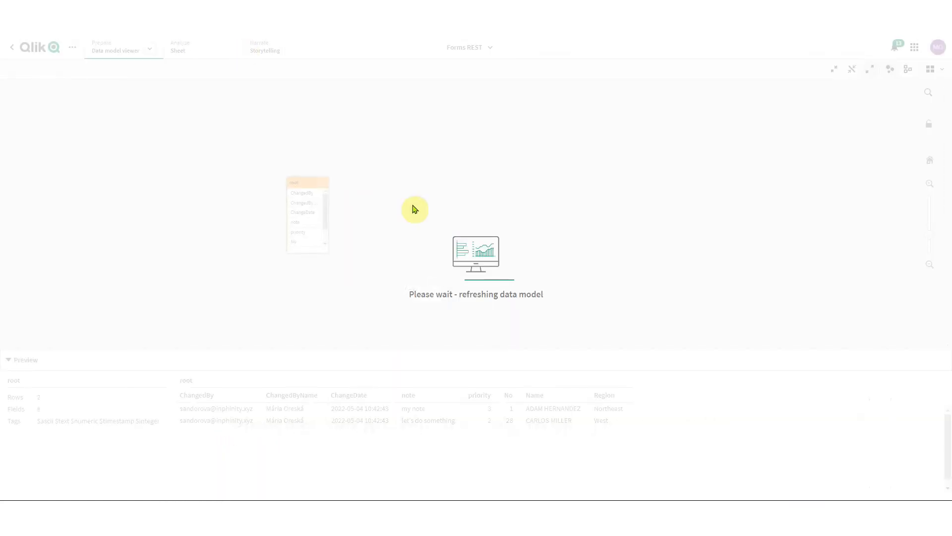
pyautogui.click(308, 184)
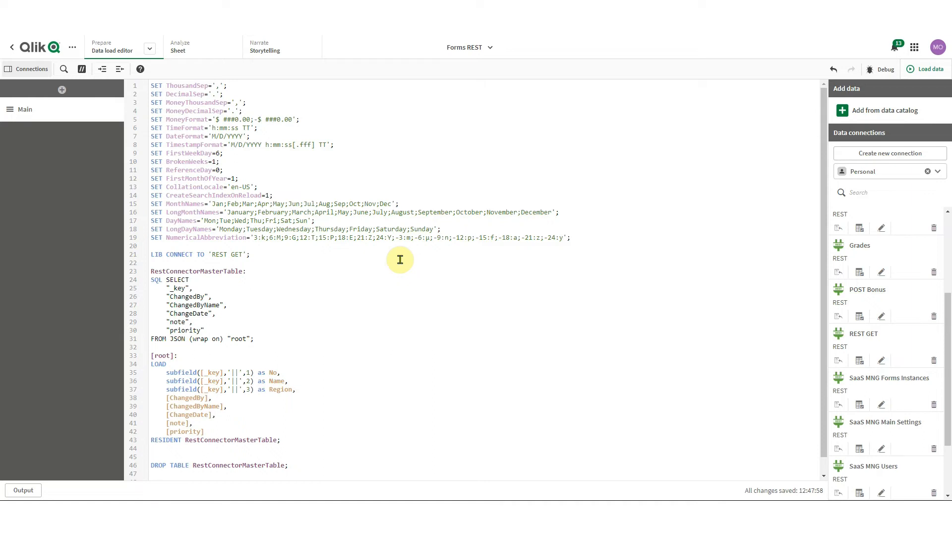
pyautogui.click(891, 153)
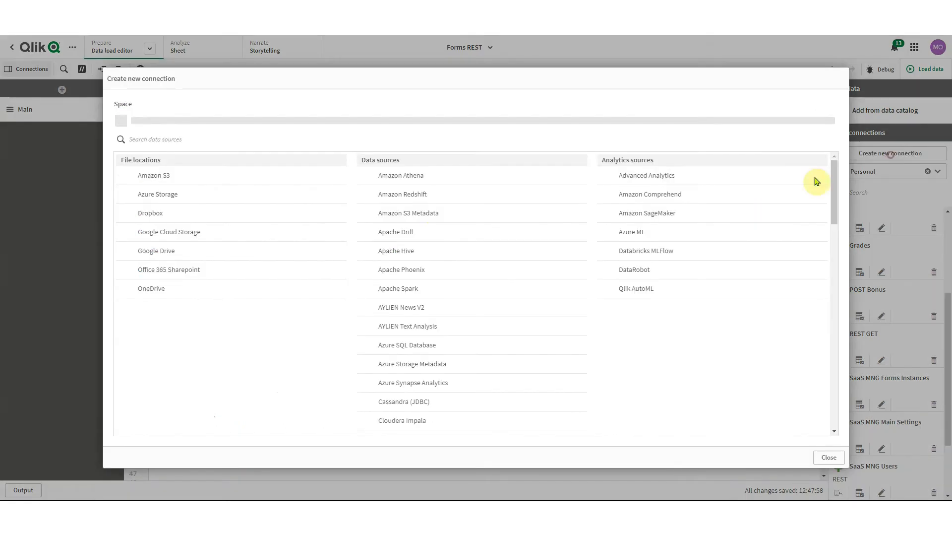
# Choose REST as the connection type and paste the Inphinity Forms base URL
pyautogui.write('rest')
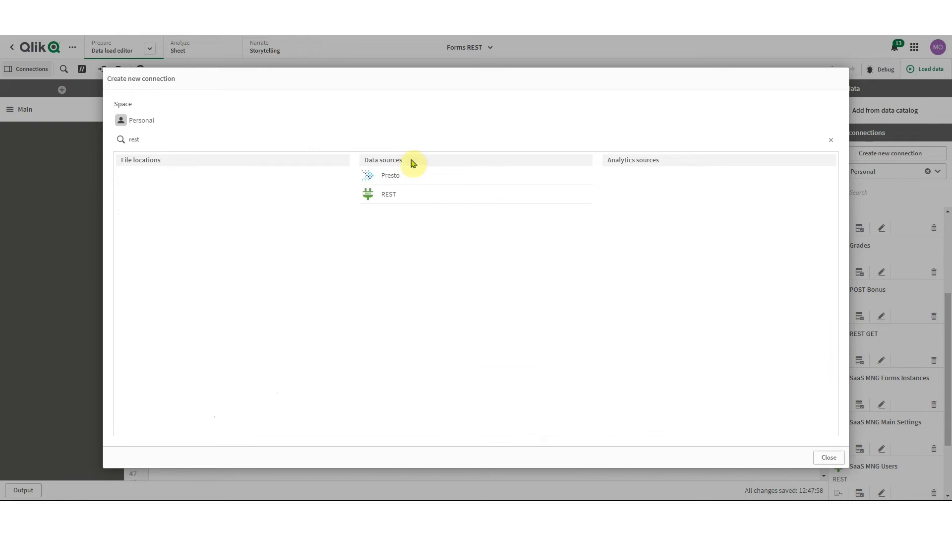
pyautogui.click(423, 194)
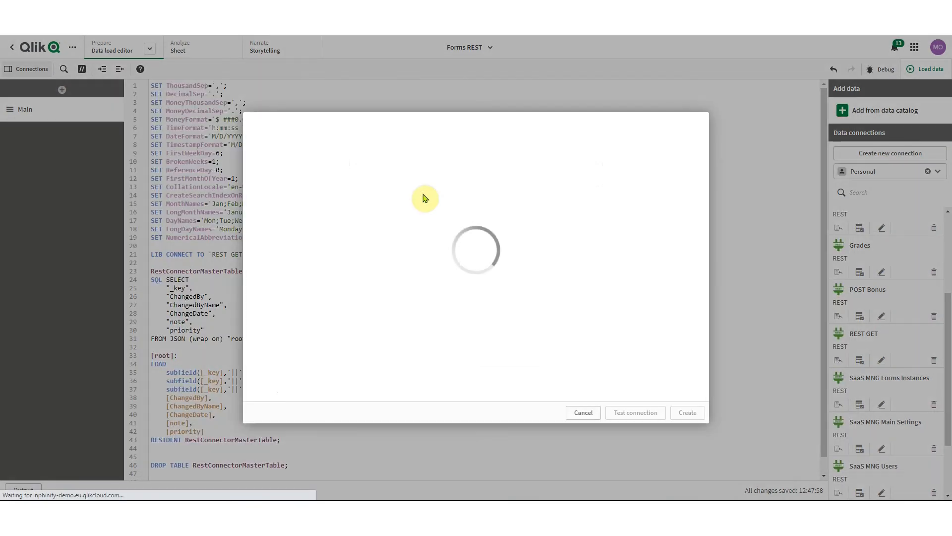
pyautogui.click(341, 174)
pyautogui.write('https://forms.inphinity.app')
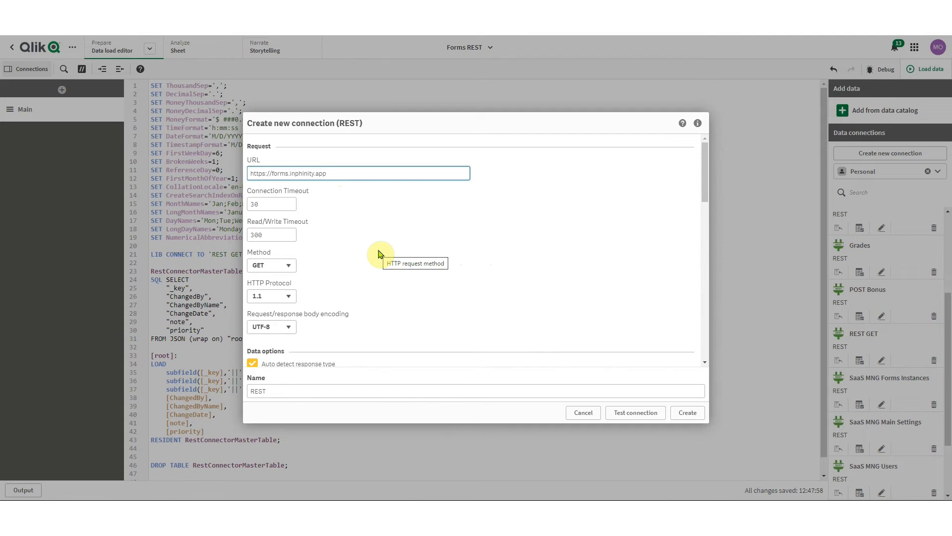
# Append the form's Form Id and /json/submit to the URL and set the method to POST
pyautogui.click(395, 10)
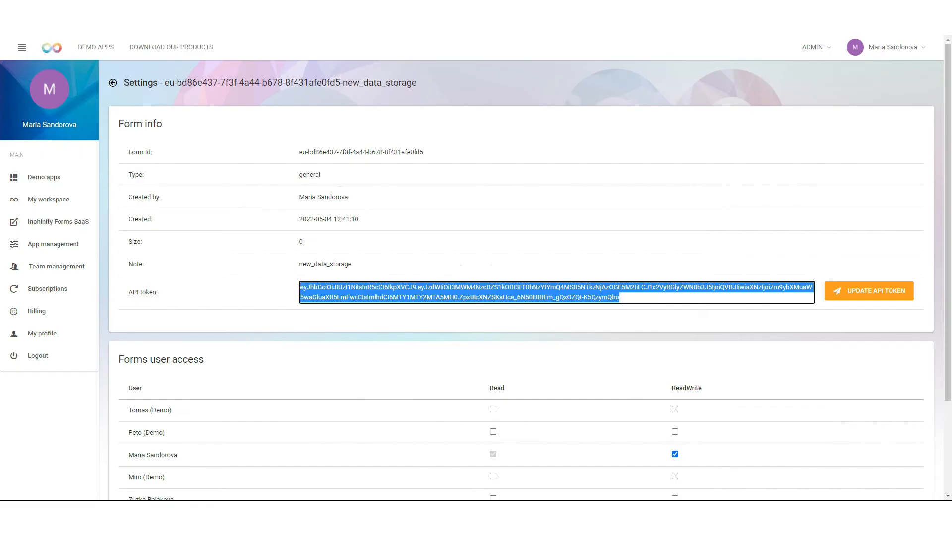
pyautogui.moveTo(425, 152); pyautogui.dragTo(273, 144)
pyautogui.hotkey('ctrl', 'c')
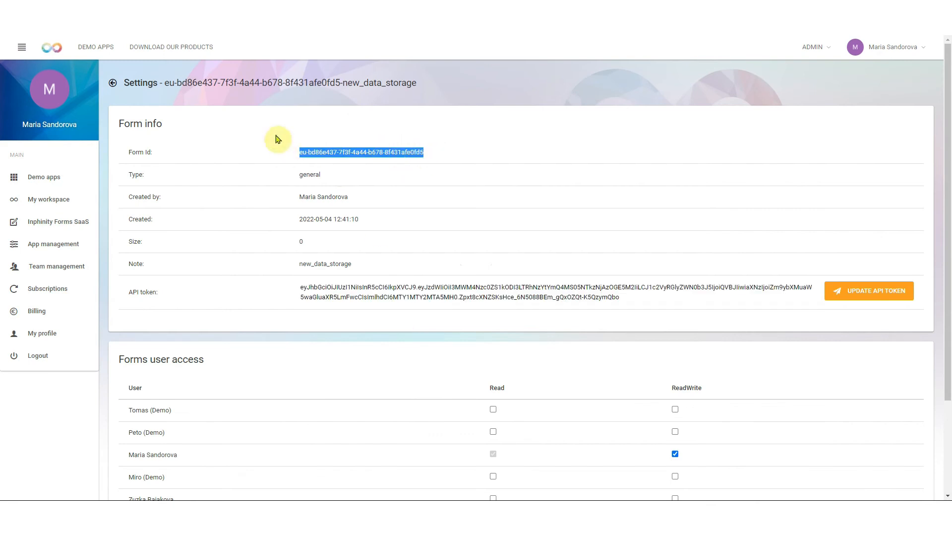
pyautogui.click(308, 10)
pyautogui.hotkey('ctrl', 'v')
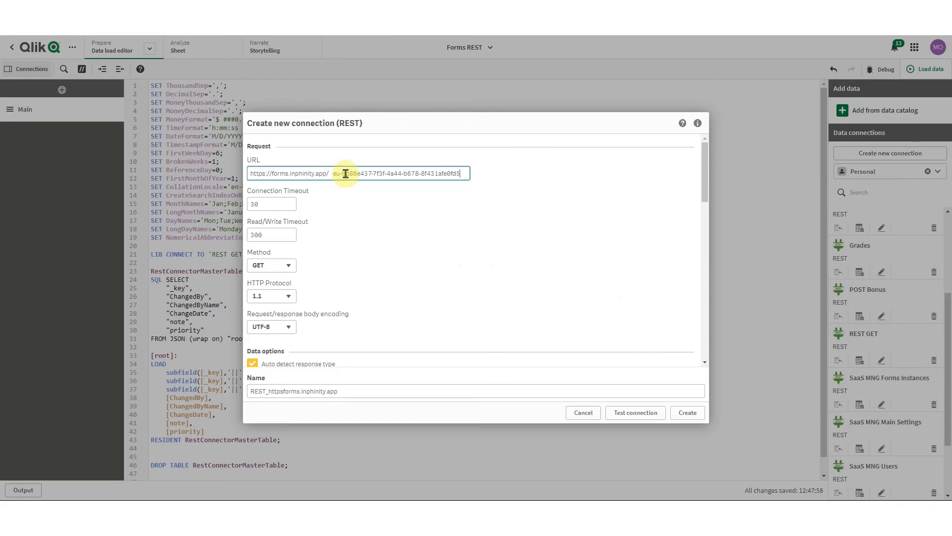
pyautogui.click(330, 174)
pyautogui.press('BackSpace')
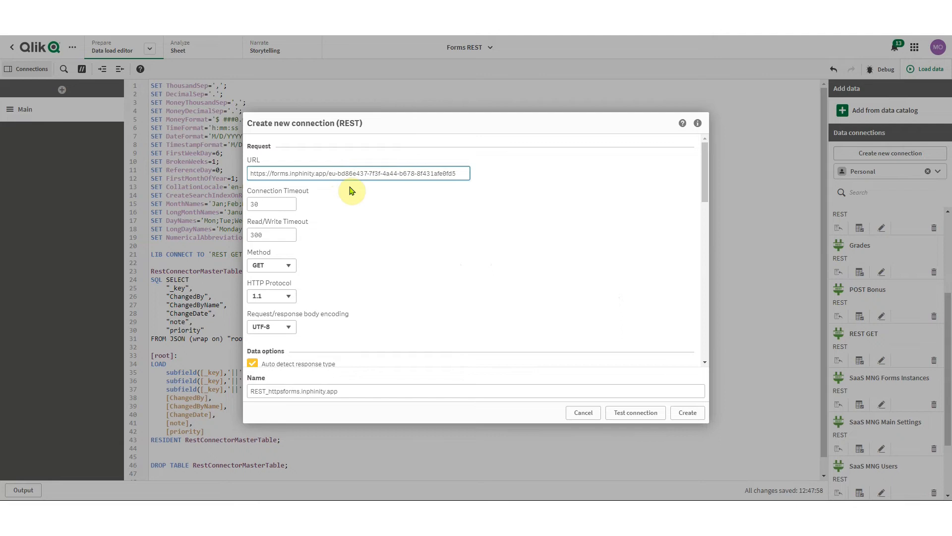
pyautogui.click(463, 174)
pyautogui.write('/json/submit')
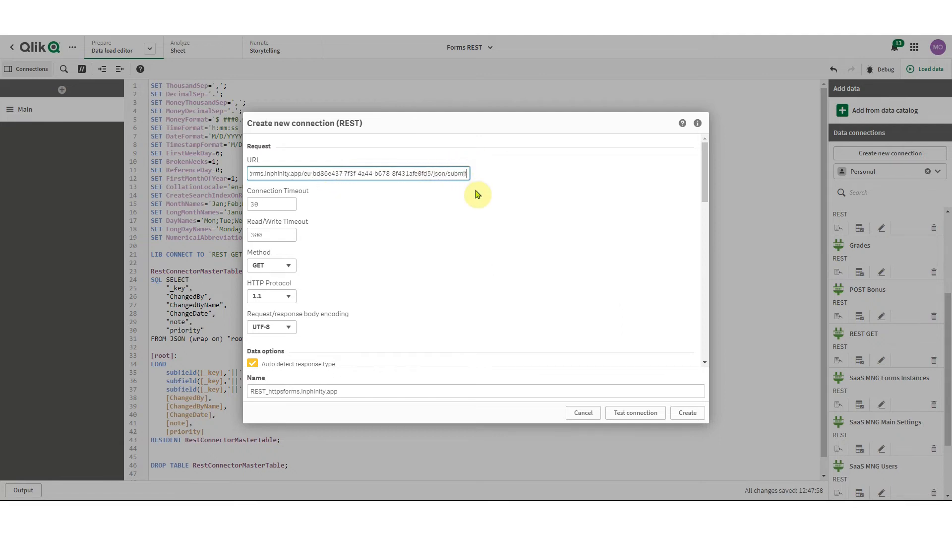
pyautogui.click(286, 266)
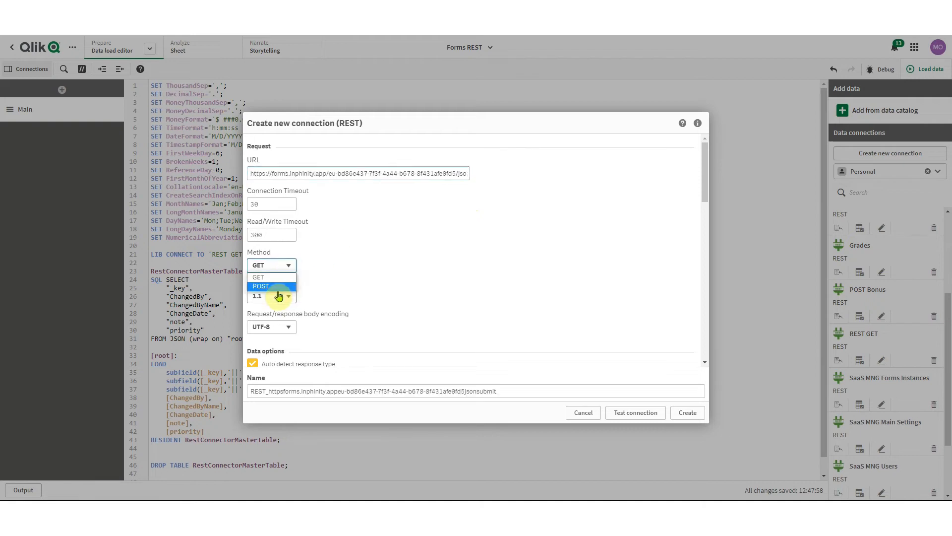
pyautogui.click(273, 287)
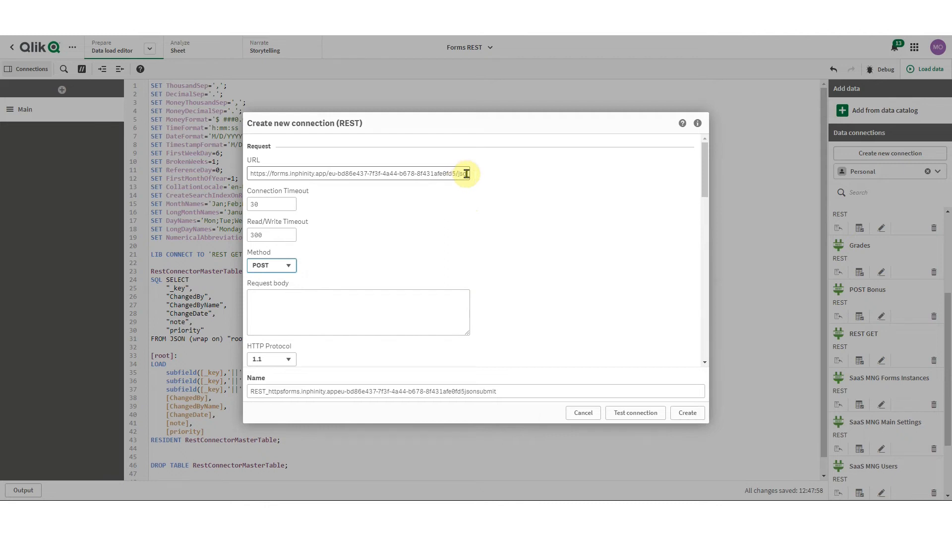
# Type a JSON array request body with a _key entry of 99, '||' and a salesperson's name
pyautogui.click(388, 302)
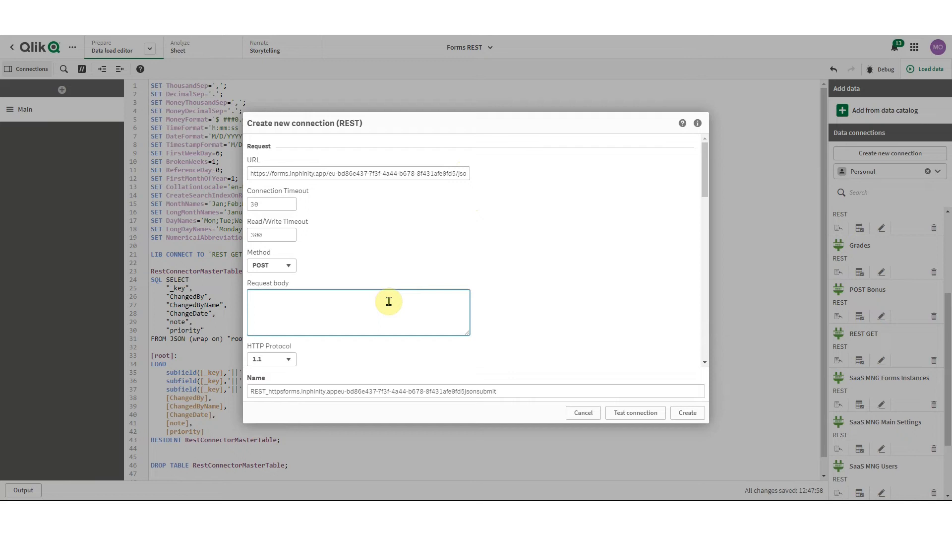
pyautogui.write('[{')
pyautogui.press('Return')
pyautogui.press('Return')
pyautogui.write('}]')
pyautogui.press('Up')
pyautogui.write('"_key":"99')
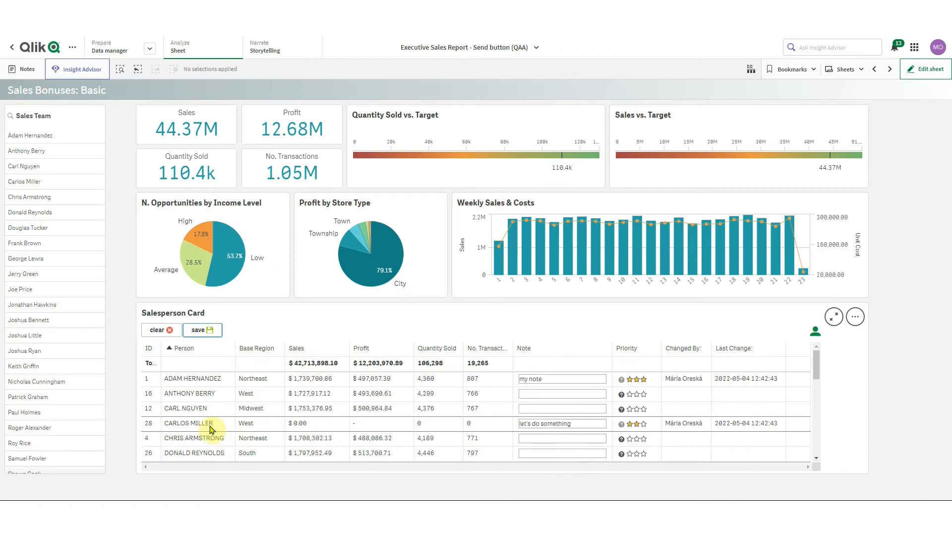
# Replace the _key's id with 4 and its name with the salesperson copied from the sheet
pyautogui.rightClick(203, 442)
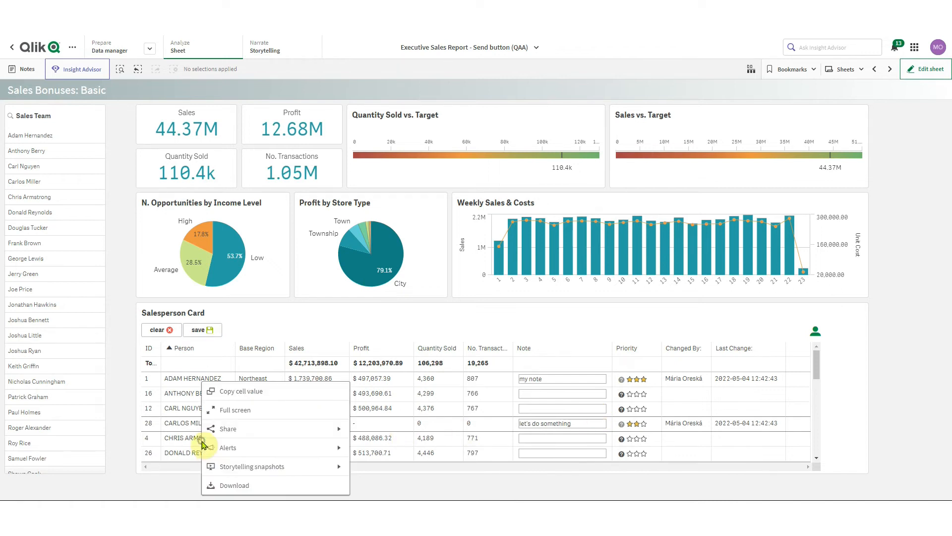
pyautogui.click(243, 391)
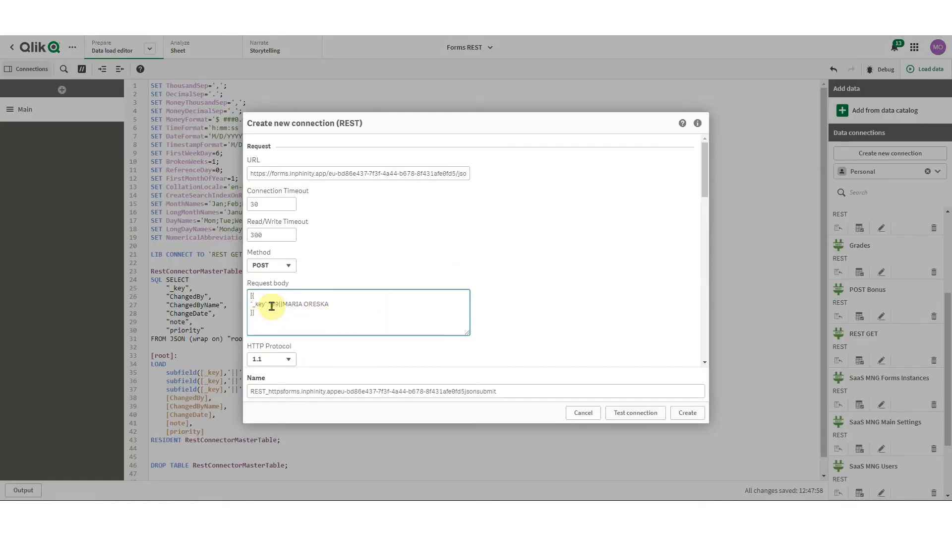
pyautogui.doubleClick(275, 303)
pyautogui.moveTo(329, 304); pyautogui.dragTo(277, 304)
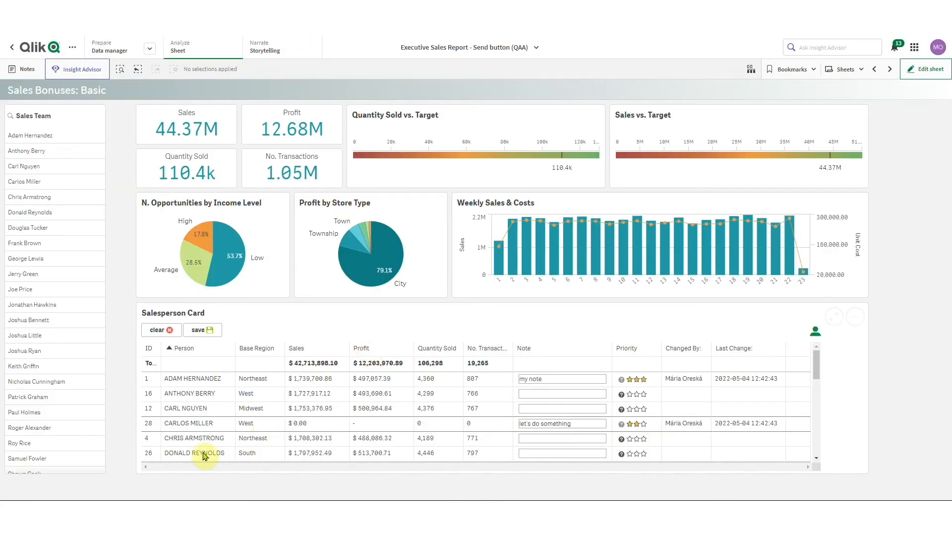
pyautogui.rightClick(286, 443)
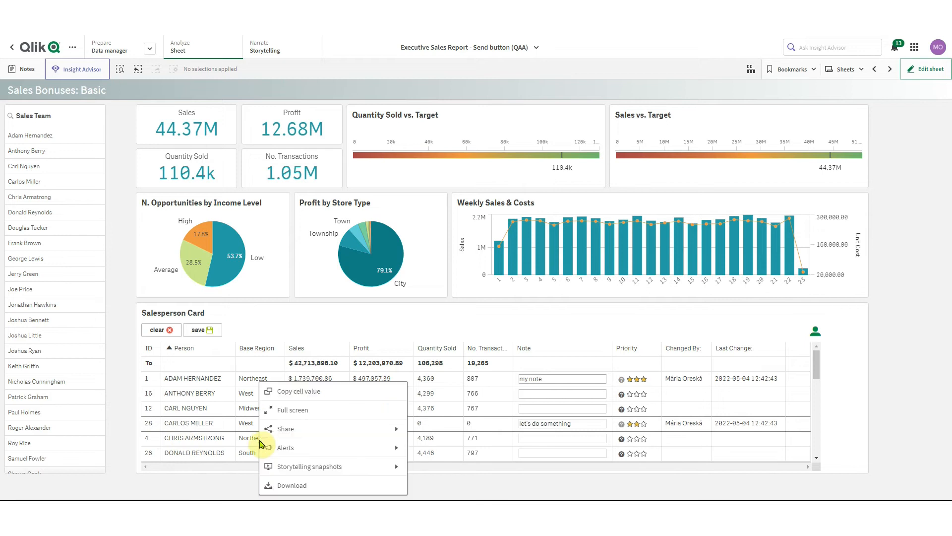
pyautogui.click(287, 390)
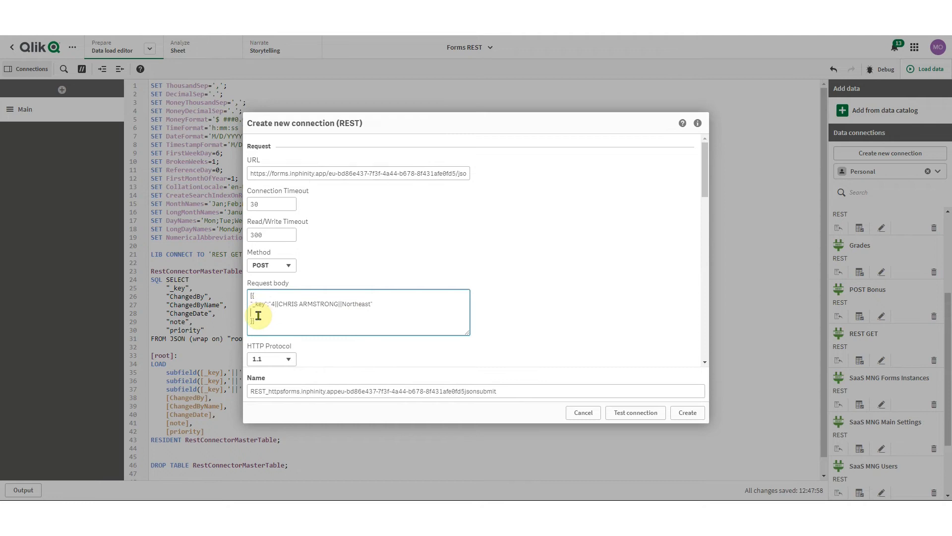
# Add "note":"something", "priority":"4" and "approval":"3" entries after the _key in the request body
pyautogui.click(397, 303)
pyautogui.write(',')
pyautogui.click(339, 313)
pyautogui.write('"note')
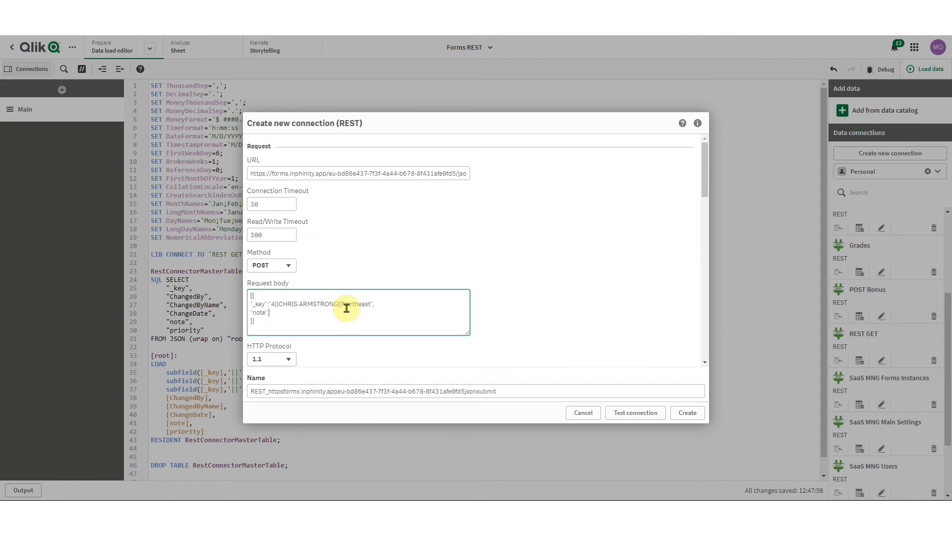
pyautogui.write('":"something",')
pyautogui.press('Return')
pyautogui.write('"priority":"4",')
pyautogui.press('Return')
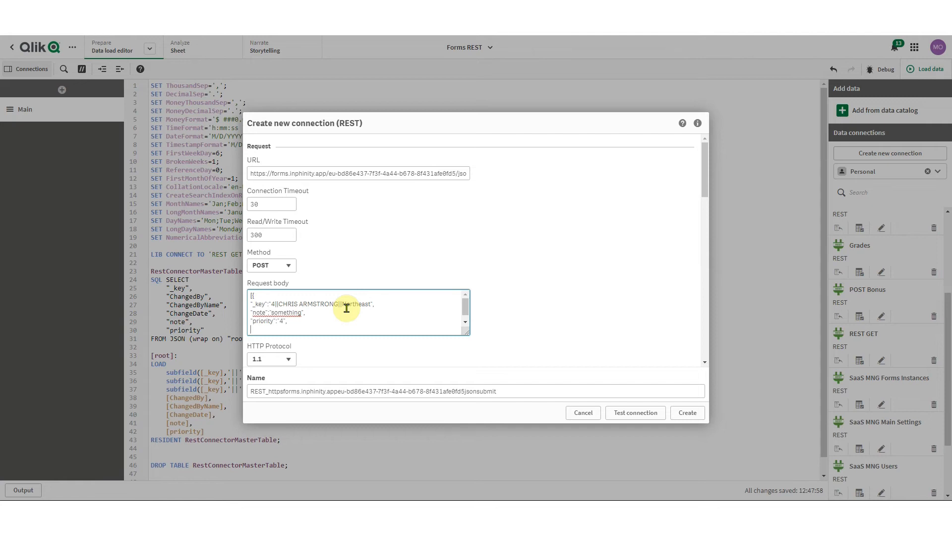
pyautogui.write('approval":"3"')
pyautogui.scroll(-1, 347, 310)
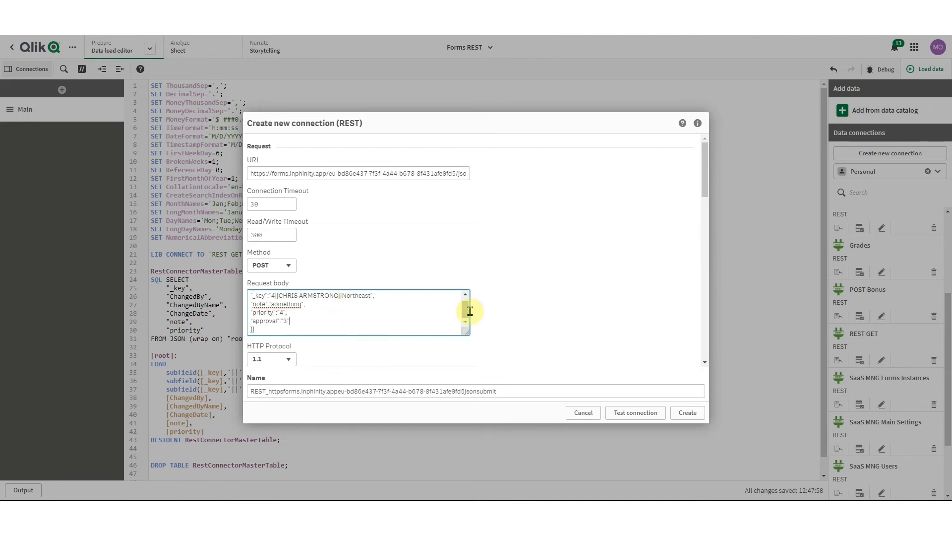
# Add an Authorization query header with value Bearer followed by the form's API token
pyautogui.scroll(-5, 540, 311)
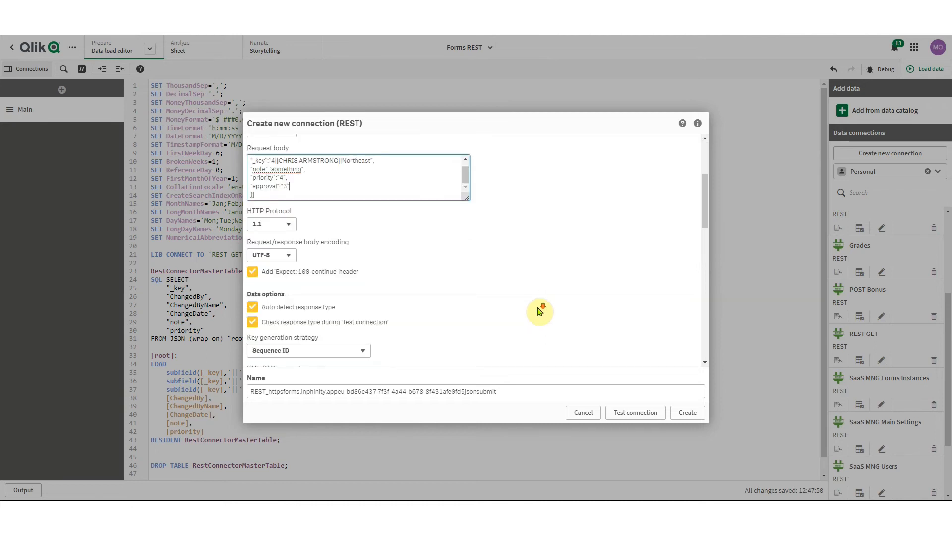
pyautogui.scroll(-8, 478, 263)
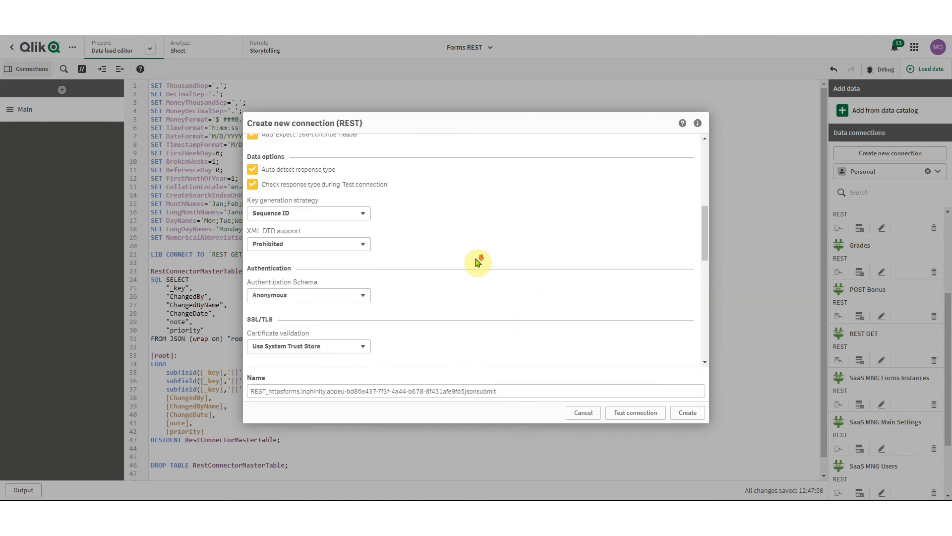
pyautogui.scroll(-3, 478, 261)
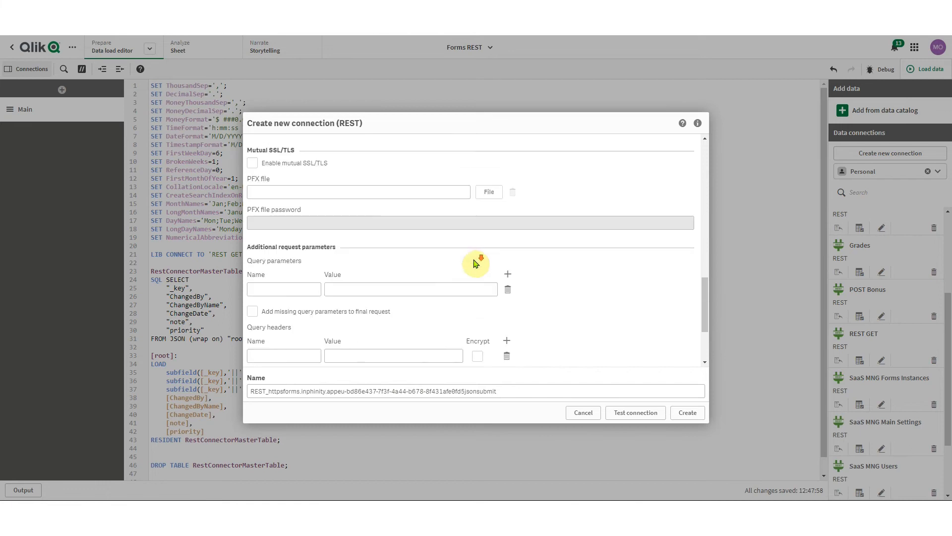
pyautogui.click(304, 336)
pyautogui.write('Au')
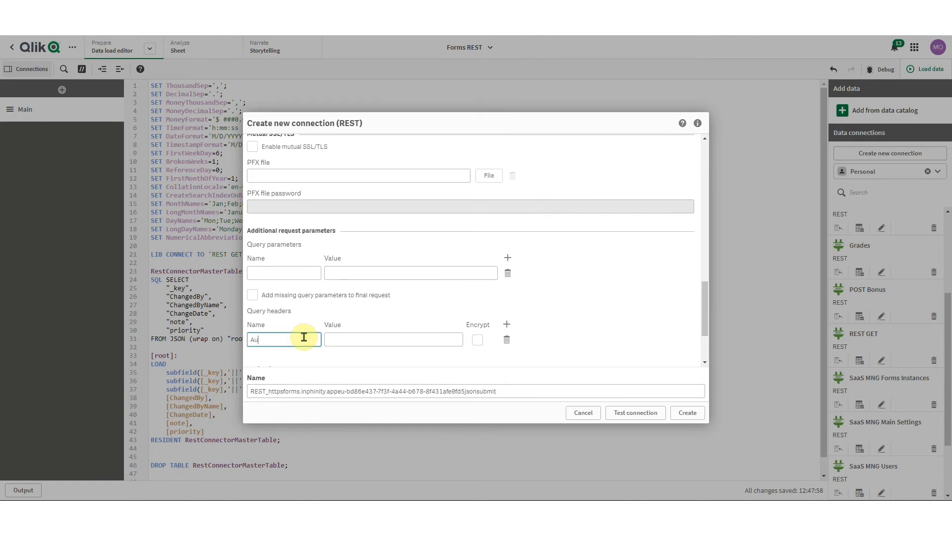
pyautogui.write('thorization')
pyautogui.click(355, 341)
pyautogui.write('Bearer')
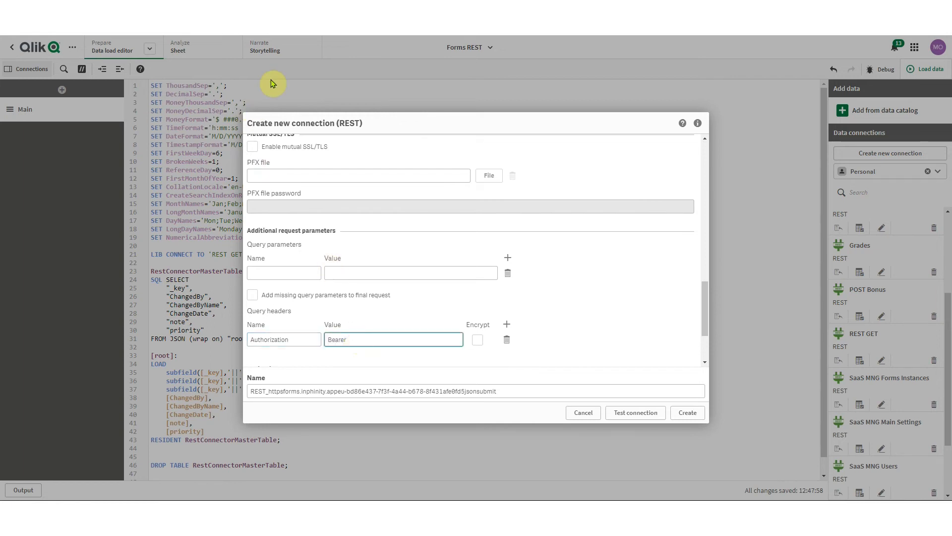
pyautogui.click(271, 8)
pyautogui.moveTo(649, 296); pyautogui.dragTo(292, 284)
pyautogui.click(149, 8)
pyautogui.hotkey('ctrl', 'v')
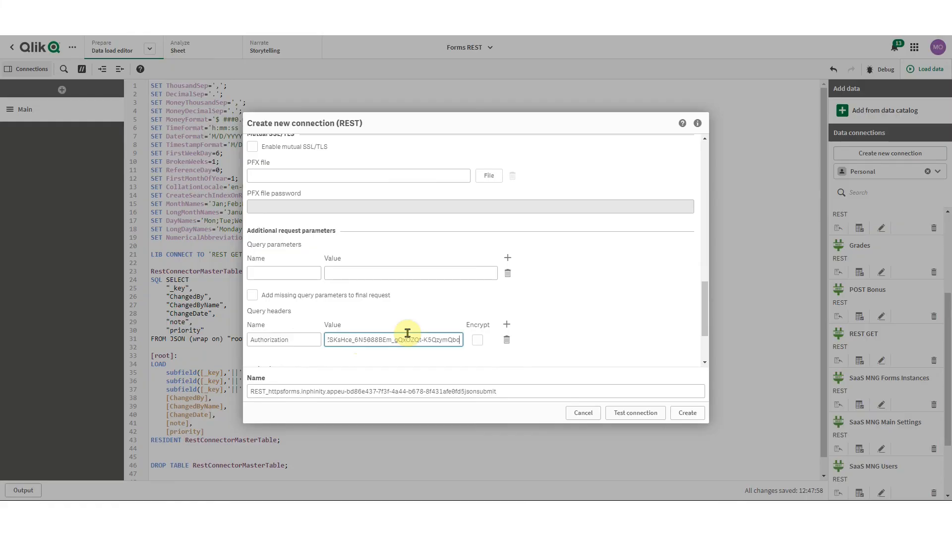
# Name the connection 'REST POST', test it successfully, and create it
pyautogui.click(507, 391)
pyautogui.hotkey('ctrl', 'a')
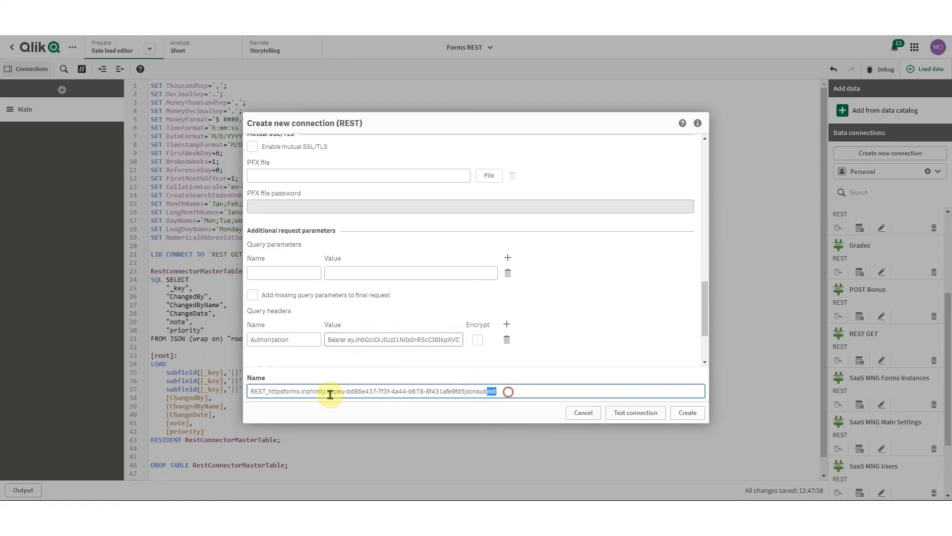
pyautogui.write('REST POST')
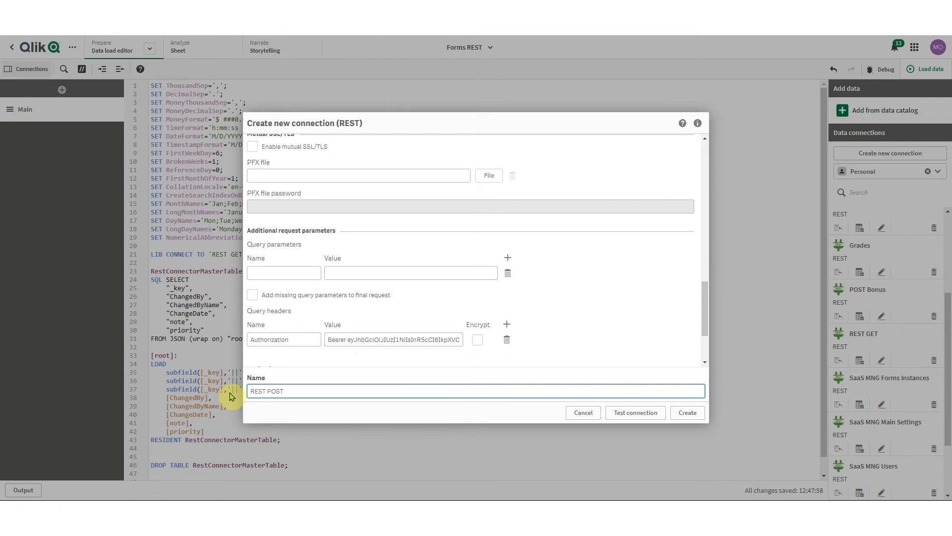
pyautogui.click(639, 411)
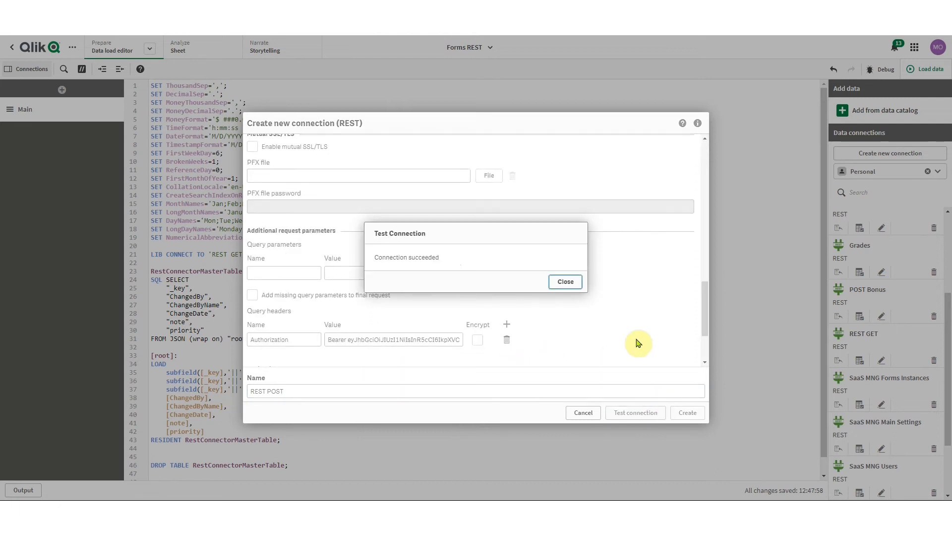
pyautogui.click(569, 282)
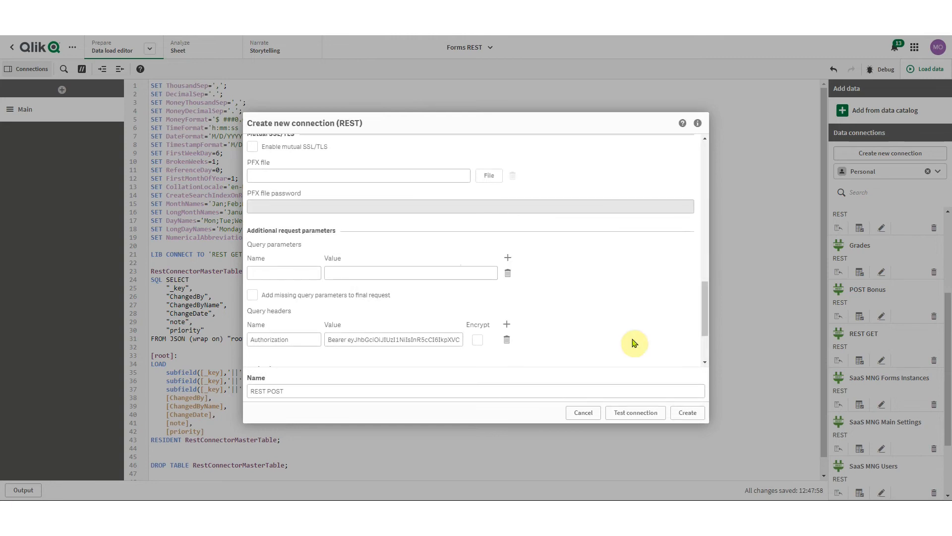
pyautogui.click(701, 415)
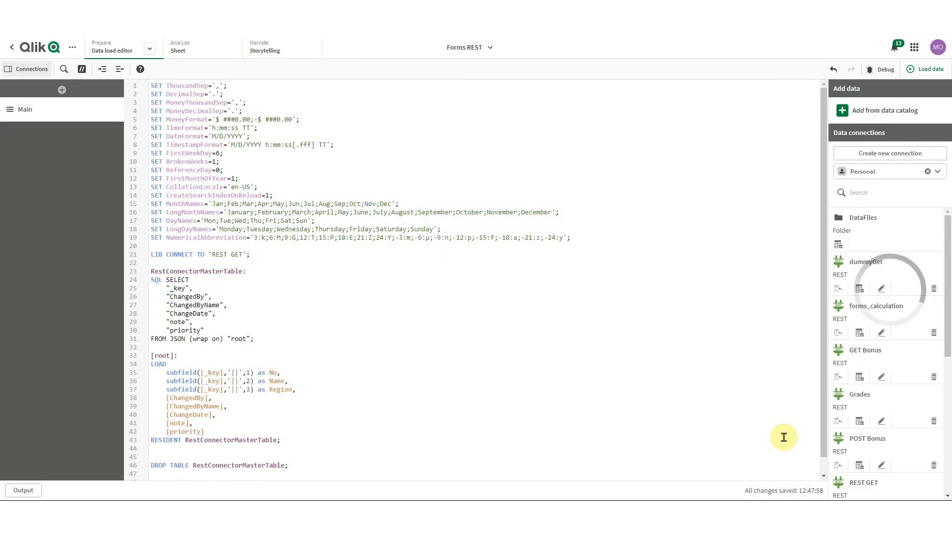
# Change the connection to 'REST POST' and delete the [root] LOAD block and DROP TABLE statement
pyautogui.doubleClick(238, 254)
pyautogui.write('POST')
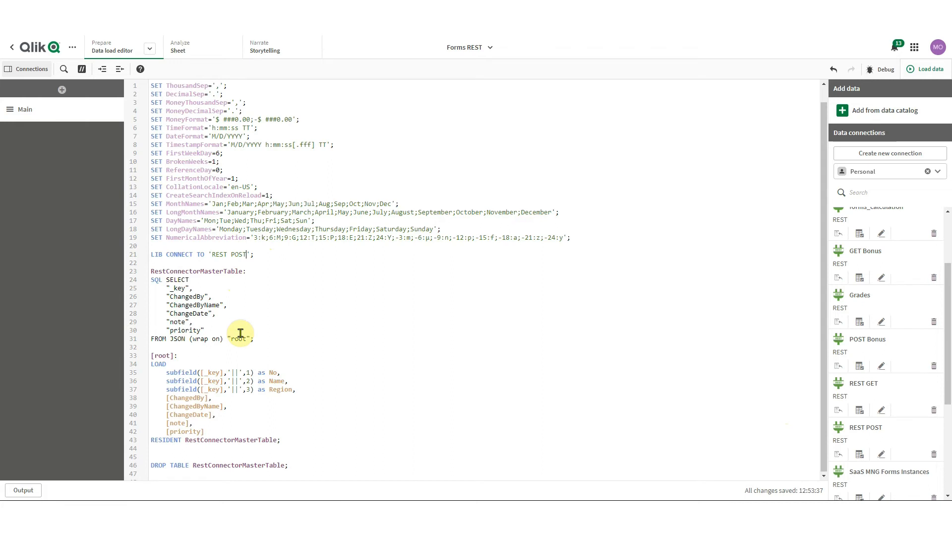
pyautogui.moveTo(304, 442); pyautogui.dragTo(130, 353)
pyautogui.press('BackSpace')
pyautogui.keyDown('shift'); pyautogui.click(306, 375); pyautogui.keyUp('shift')
pyautogui.press('BackSpace')
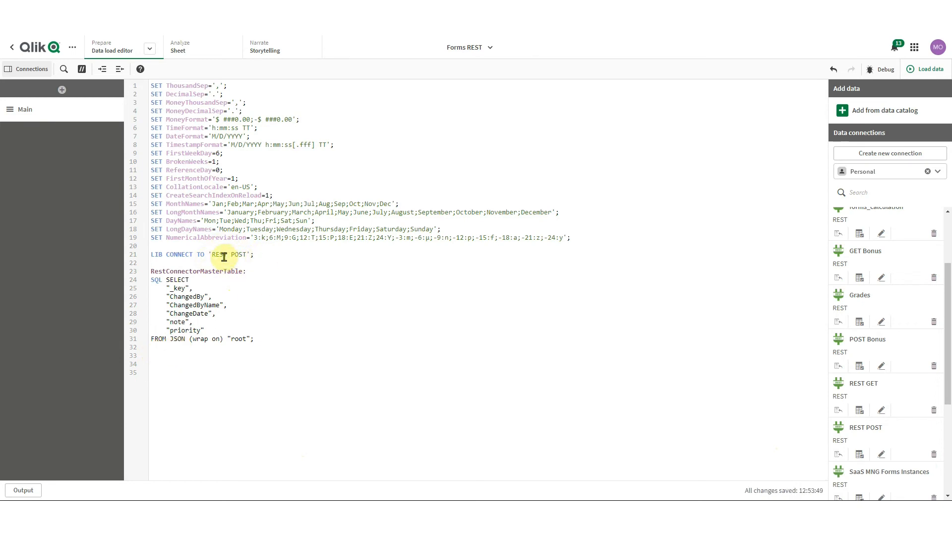
# Add a disconnect; statement after the load and reload the script
pyautogui.write('disconnet;')
pyautogui.press('BackSpace')
pyautogui.press('Left')
pyautogui.press('Left')
pyautogui.press('Left')
pyautogui.write('e')
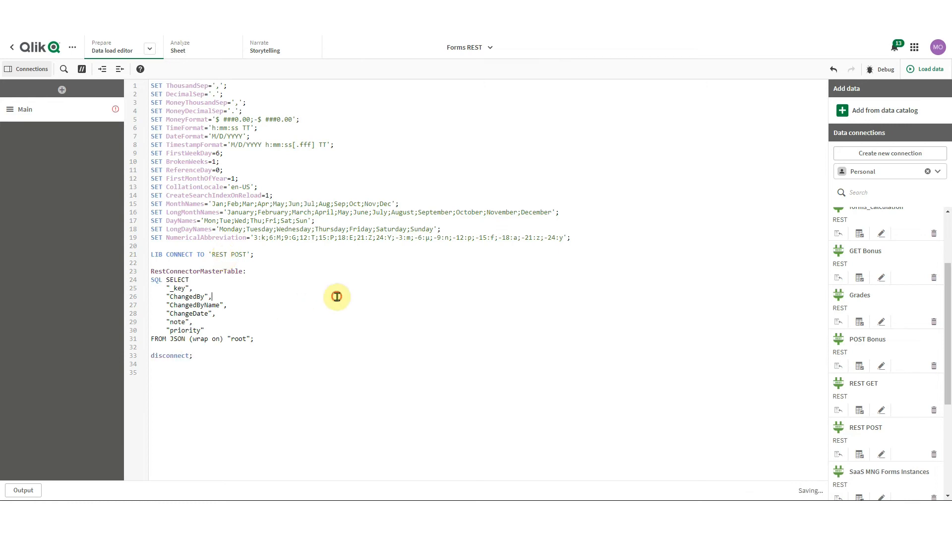
pyautogui.click(927, 73)
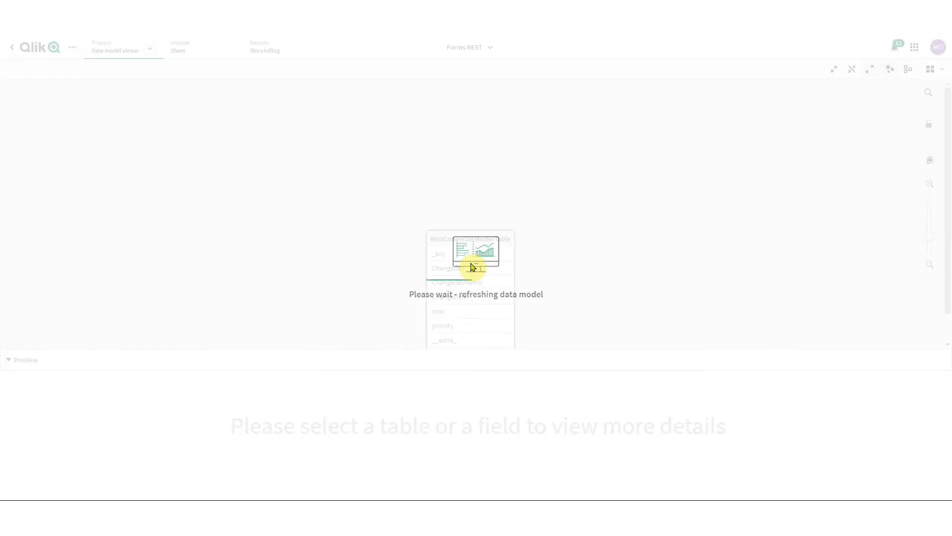
# Preview the loaded RestConnectorMasterTable fields, then close the successful load progress report
pyautogui.click(295, 180)
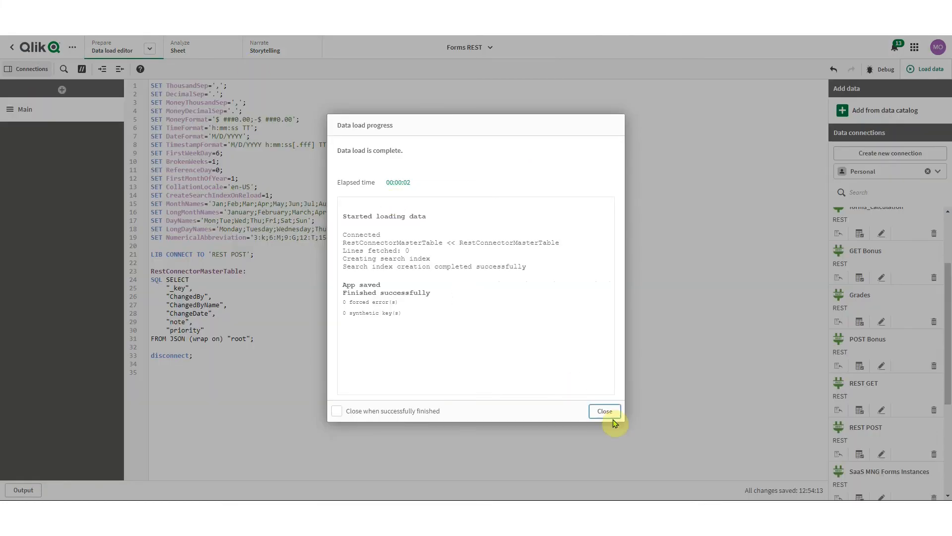
pyautogui.click(605, 410)
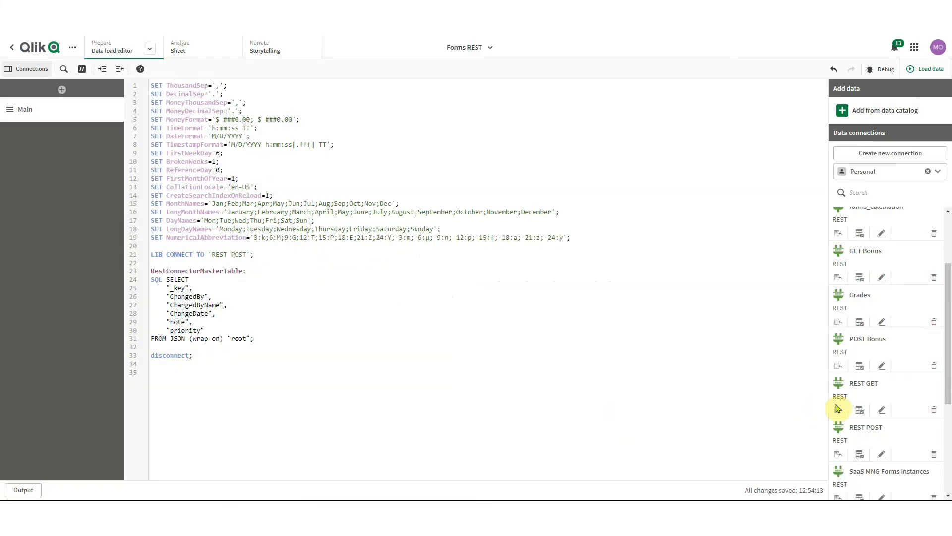
# Edit the sales sheet and add a new form field with column name approval
pyautogui.click(881, 455)
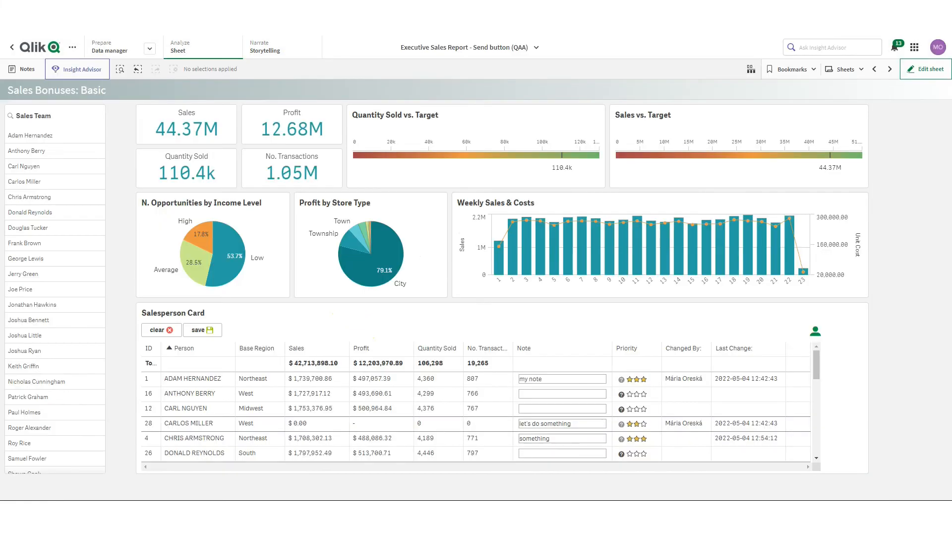
pyautogui.click(928, 69)
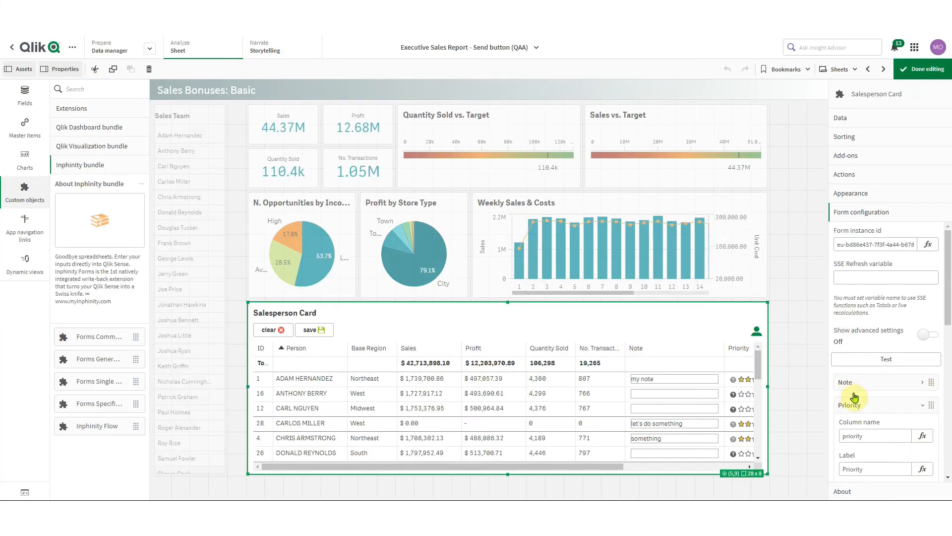
pyautogui.click(864, 402)
pyautogui.click(866, 419)
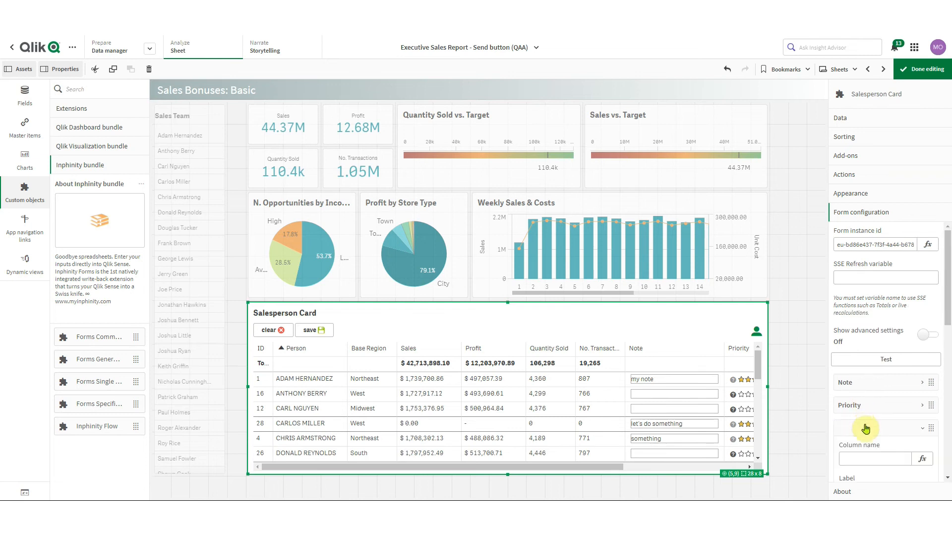
pyautogui.click(870, 457)
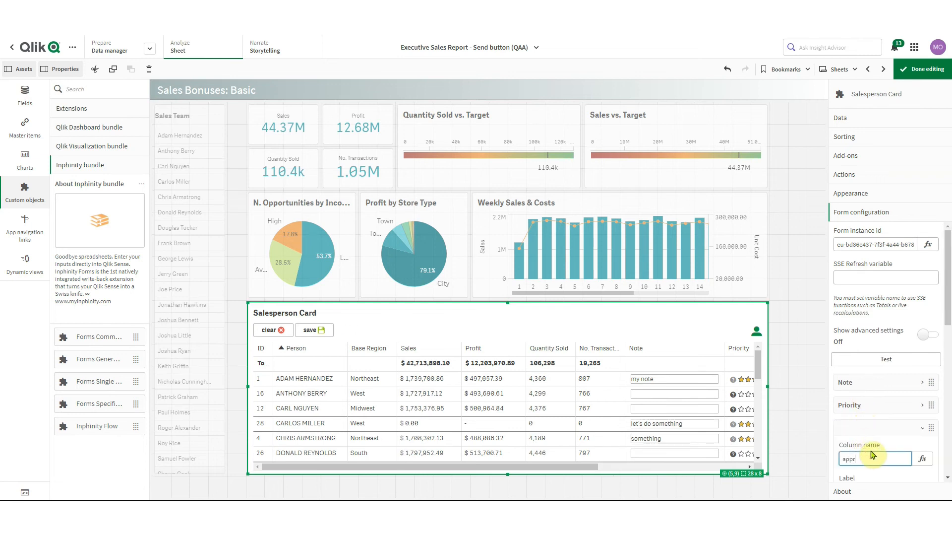
pyautogui.moveTo(527, 467); pyautogui.dragTo(639, 469)
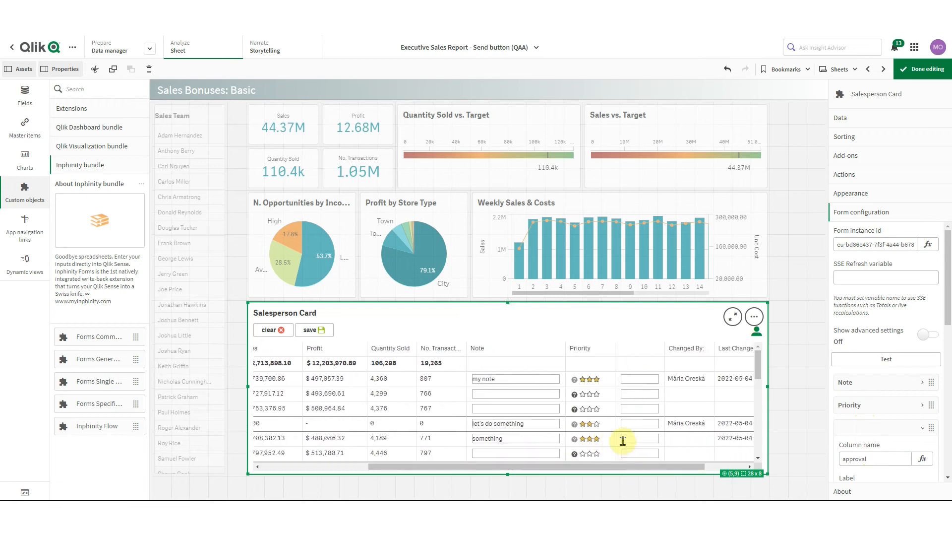
pyautogui.scroll(-5, 837, 427)
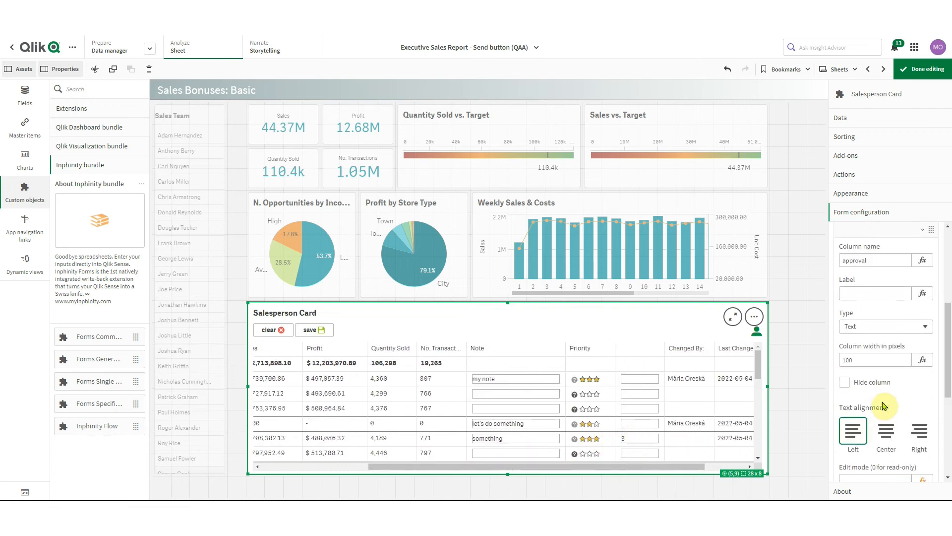
# Make the new field a centred Traffic light column labelled 'Approval'
pyautogui.click(887, 329)
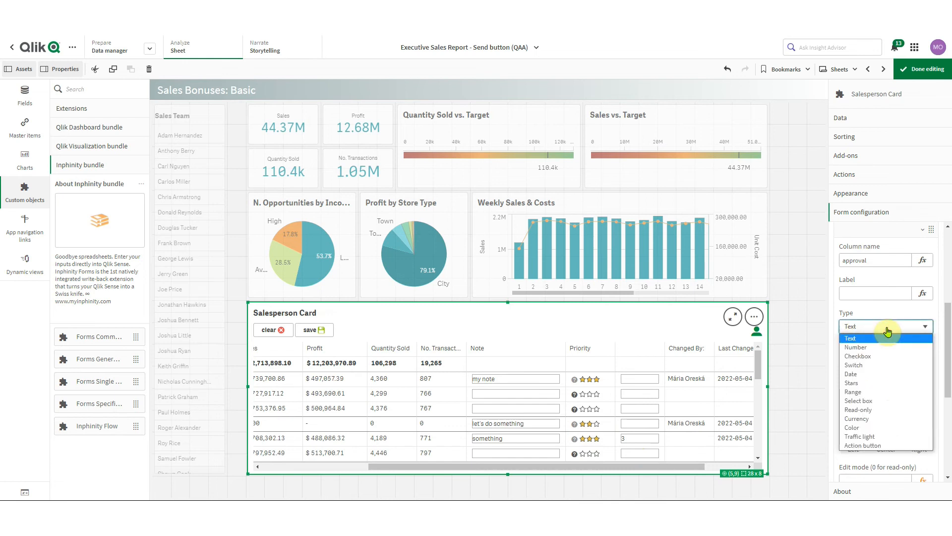
pyautogui.click(877, 438)
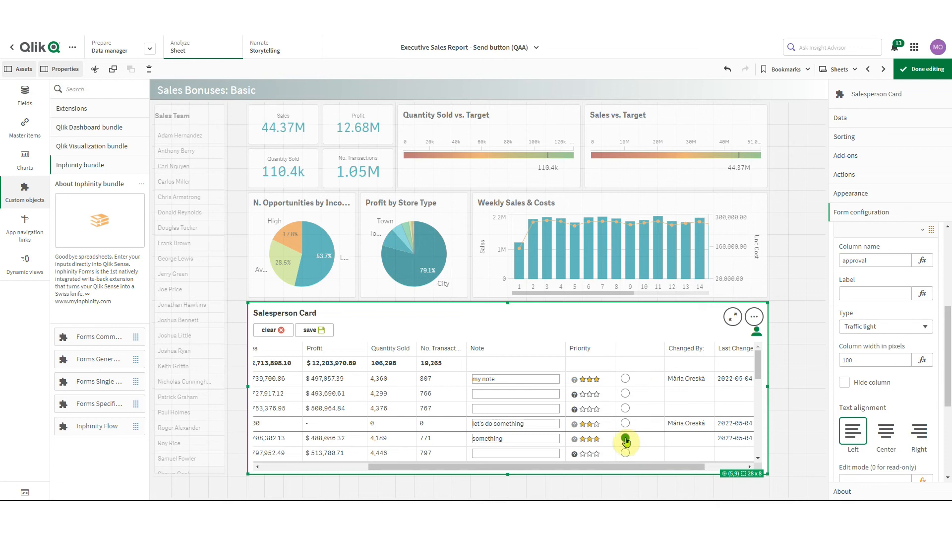
pyautogui.click(886, 431)
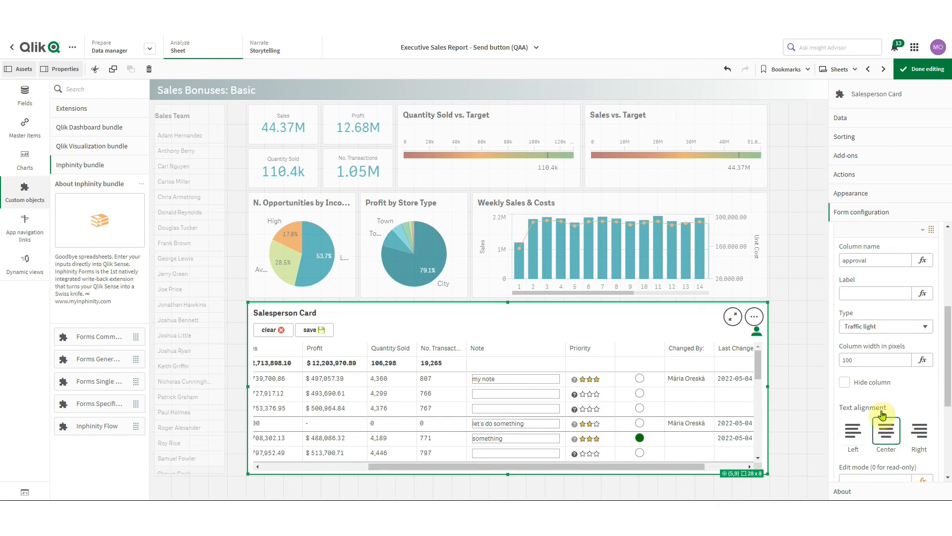
pyautogui.click(869, 292)
pyautogui.write('Approval')
pyautogui.click(870, 230)
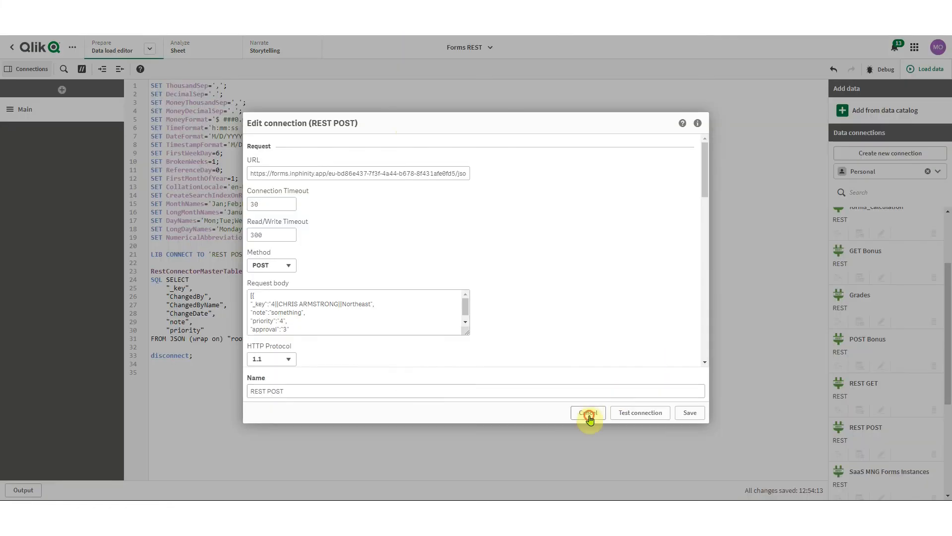
# Review the REST POST and REST GET connection settings, closing each without changes
pyautogui.click(587, 412)
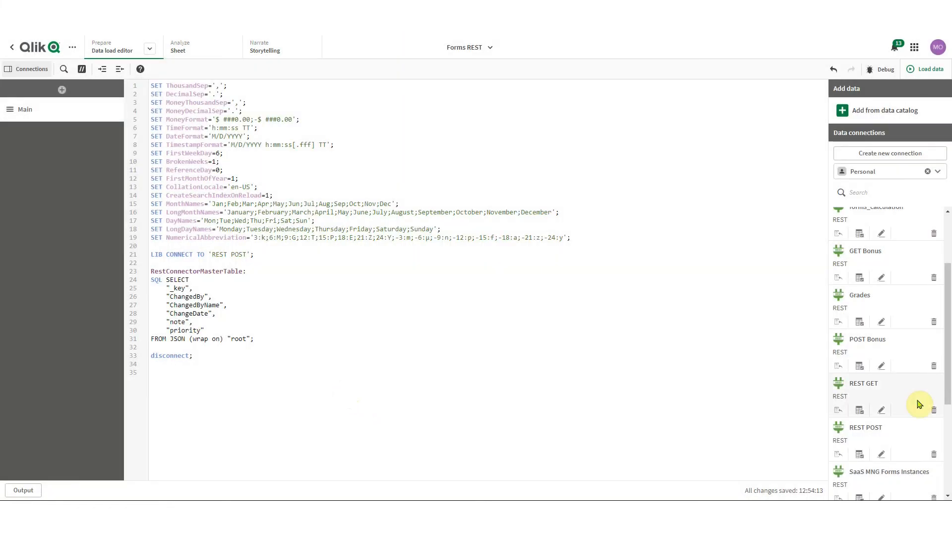
pyautogui.click(881, 411)
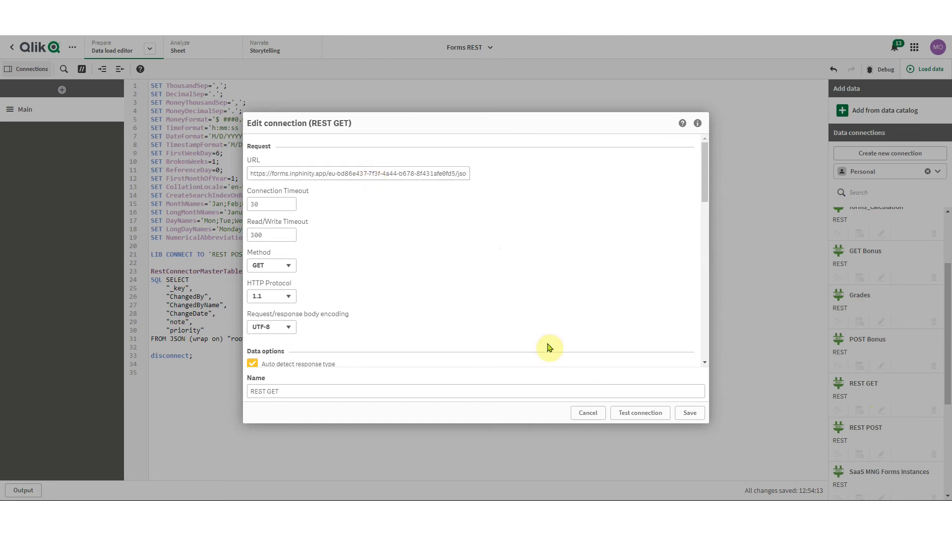
pyautogui.click(585, 415)
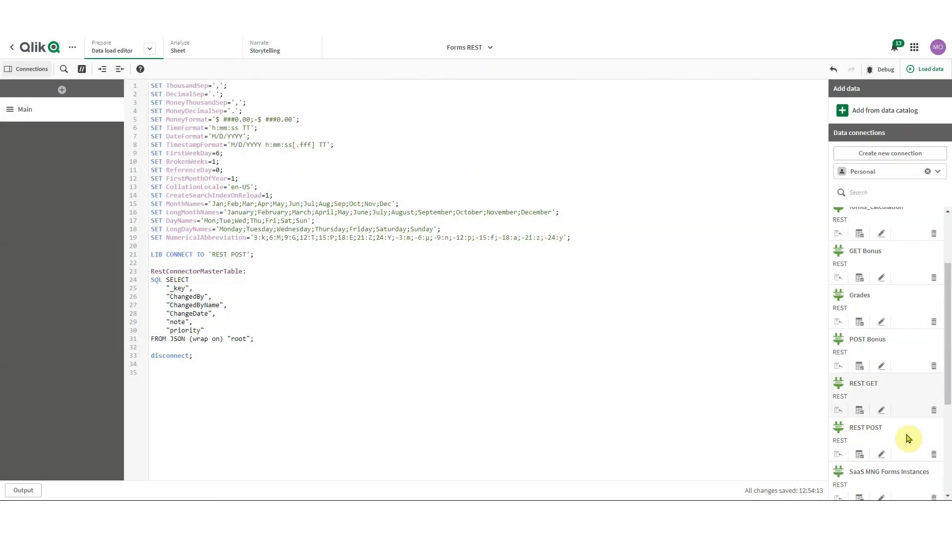
pyautogui.click(881, 454)
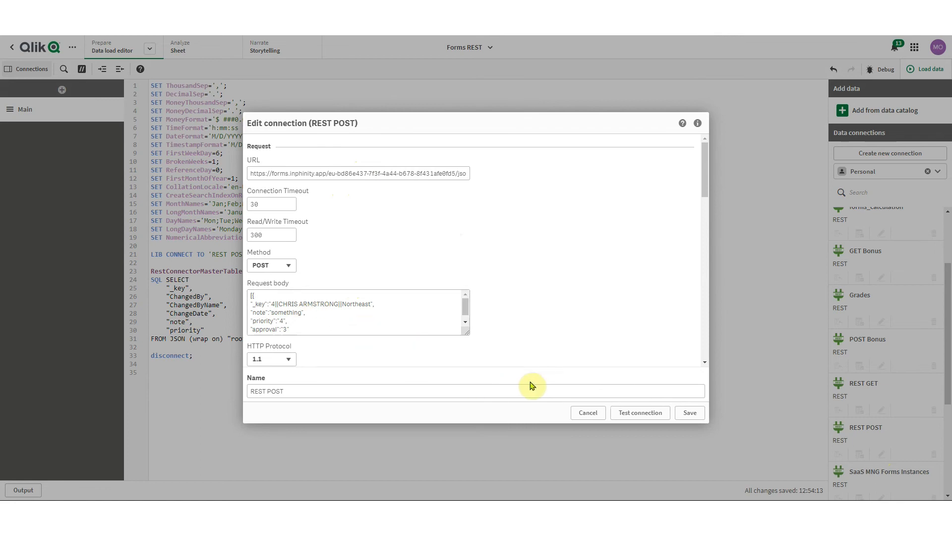
pyautogui.click(588, 412)
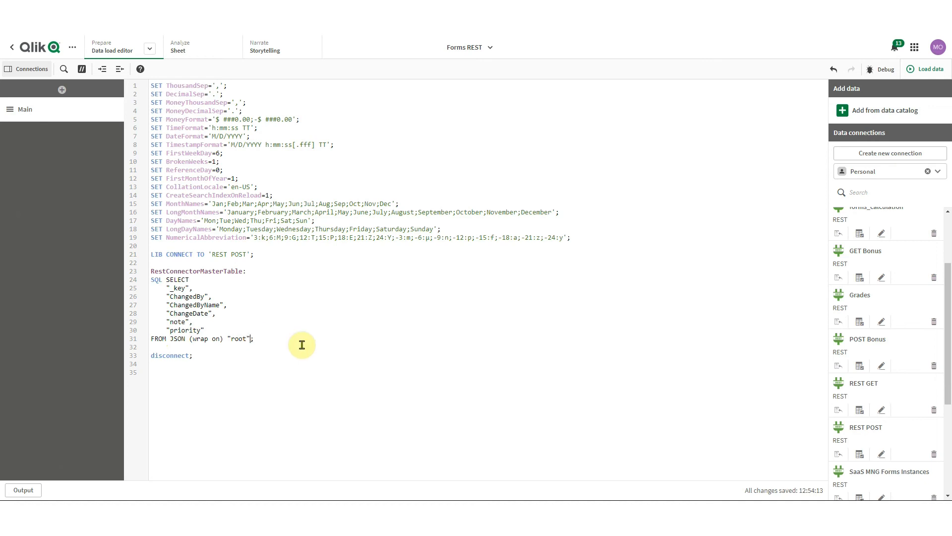
# Start a WITH CONNECTION block after the FROM JSON line with an empty URL "" parameter
pyautogui.press('Return')
pyautogui.press('Return')
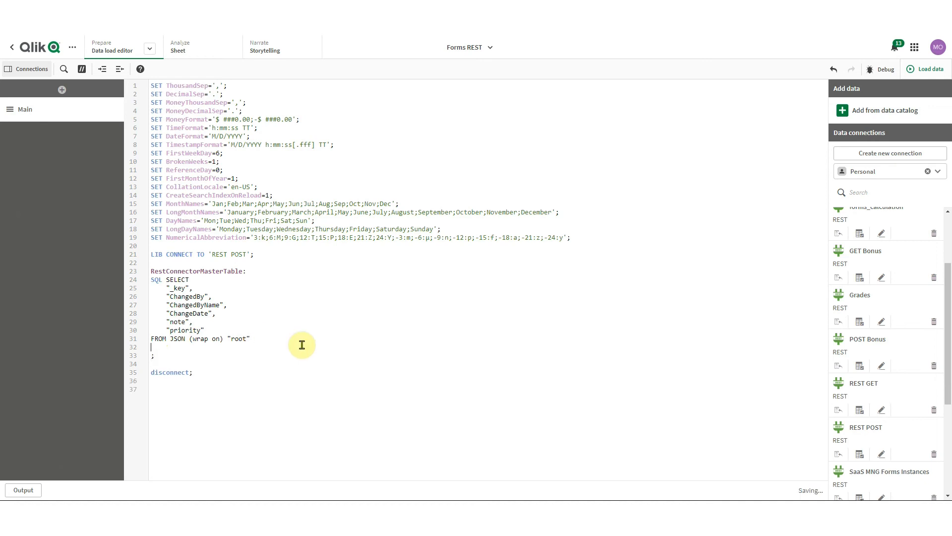
pyautogui.write('WITH CONNECTION {(')
pyautogui.press('Return')
pyautogui.press('Return')
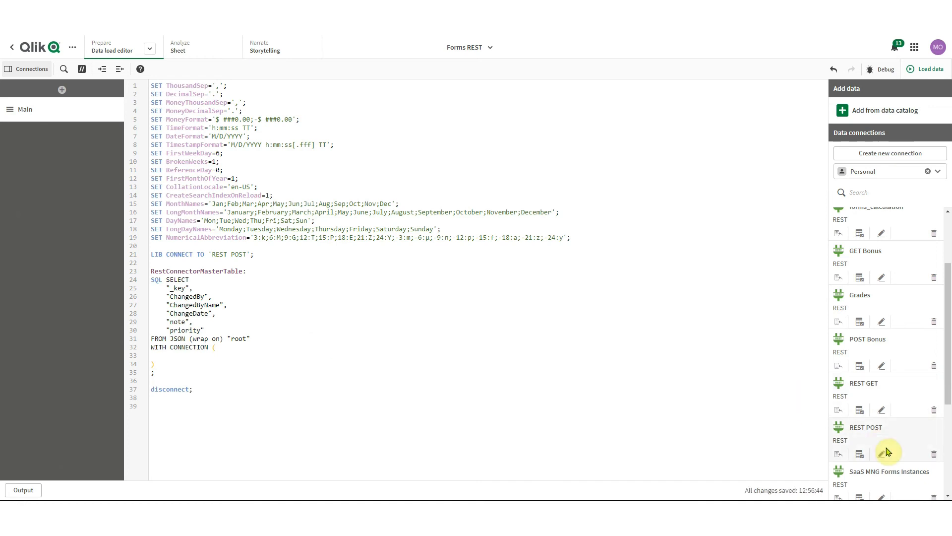
pyautogui.click(179, 356)
pyautogui.write('URL')
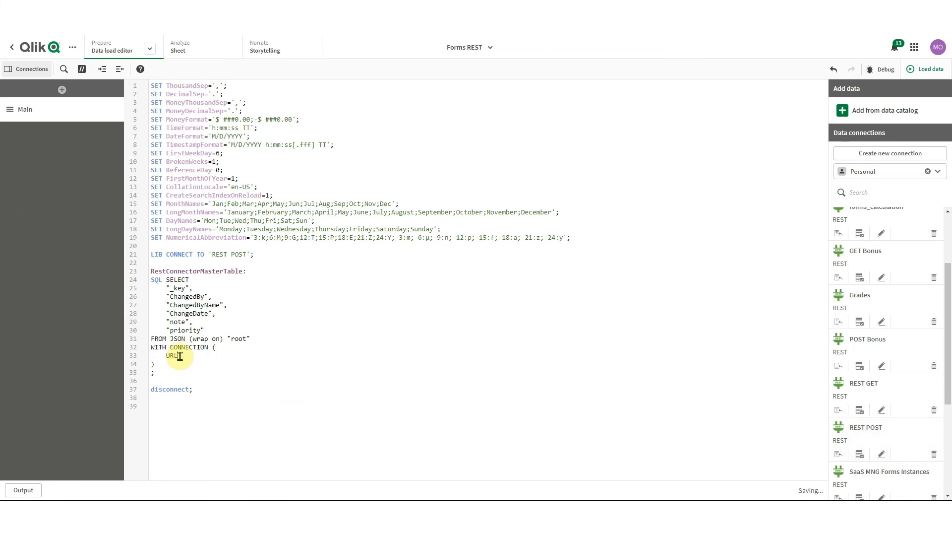
pyautogui.write(' "",')
pyautogui.press('Return')
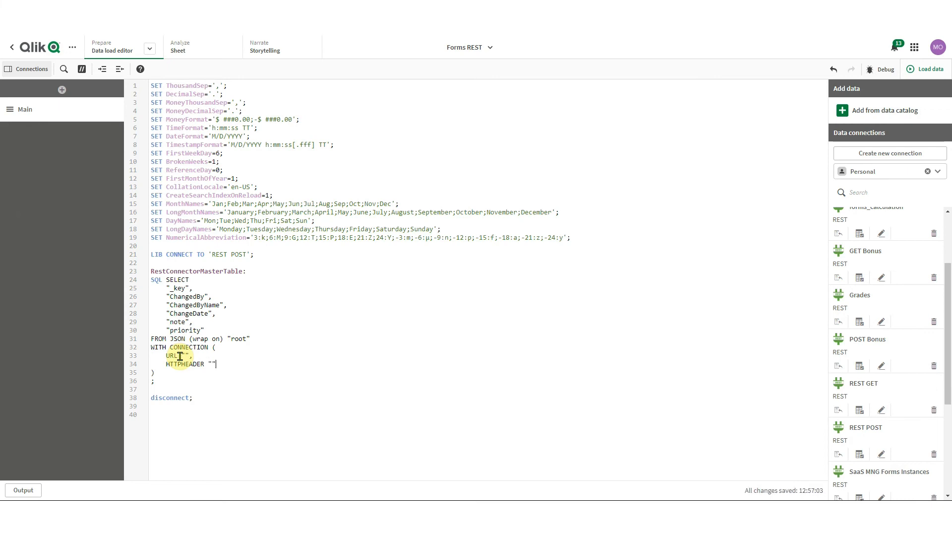
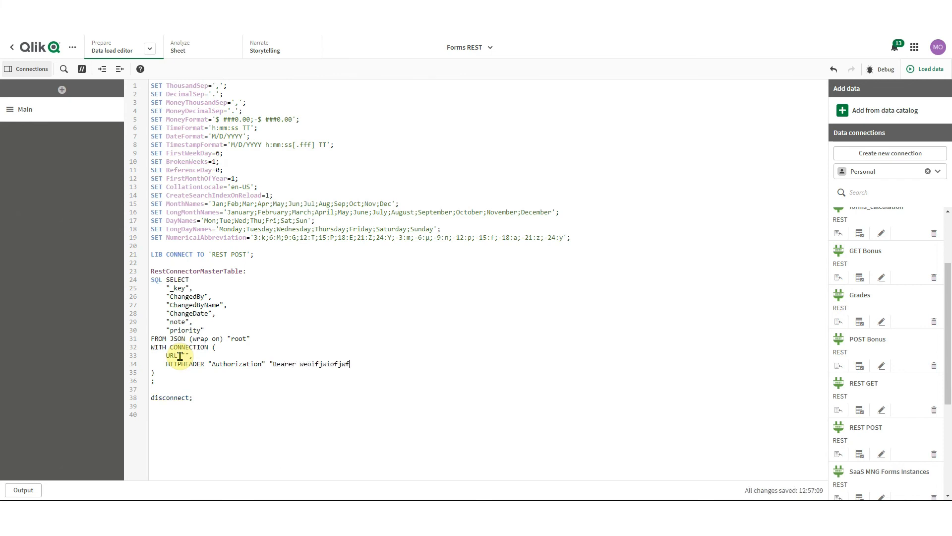
# Add an HTTPHEADER "Authorization" Bearer token line and BODY "$(v_Body)" to the block
pyautogui.press('Return')
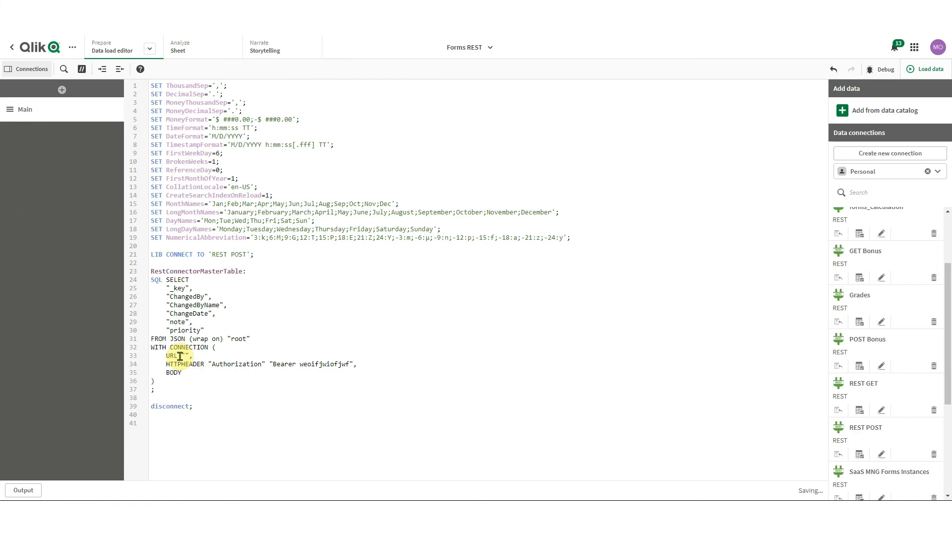
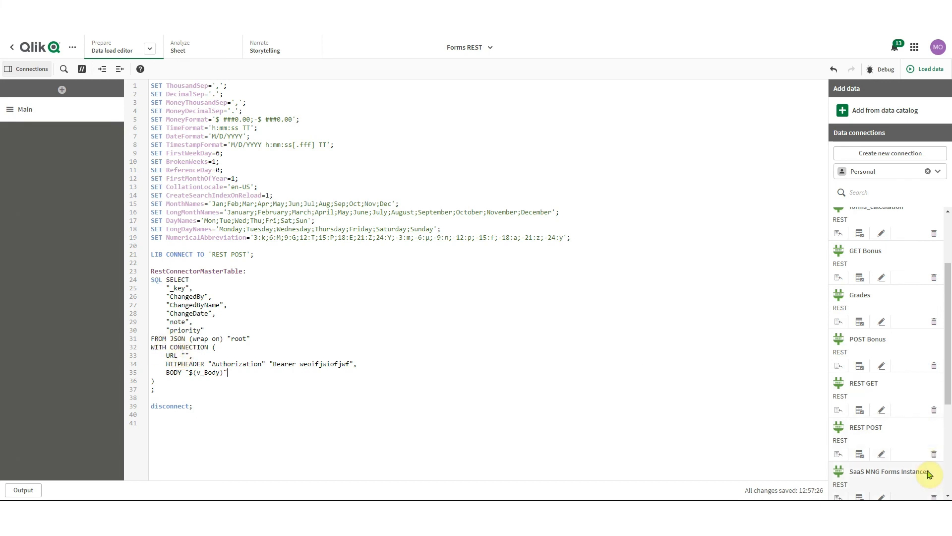
pyautogui.click(881, 454)
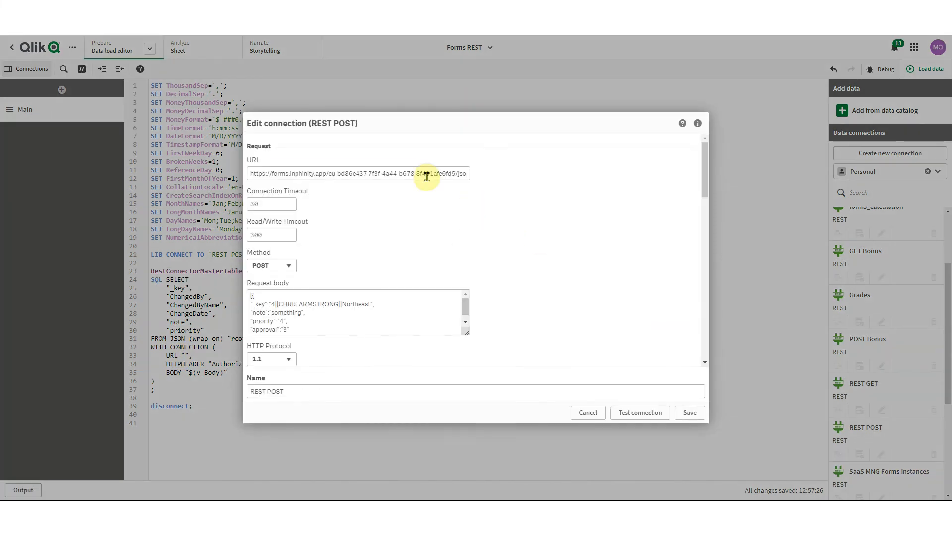
# Copy the REST POST connection URL and paste it between the URL quotes
pyautogui.tripleClick(425, 174)
pyautogui.click(693, 416)
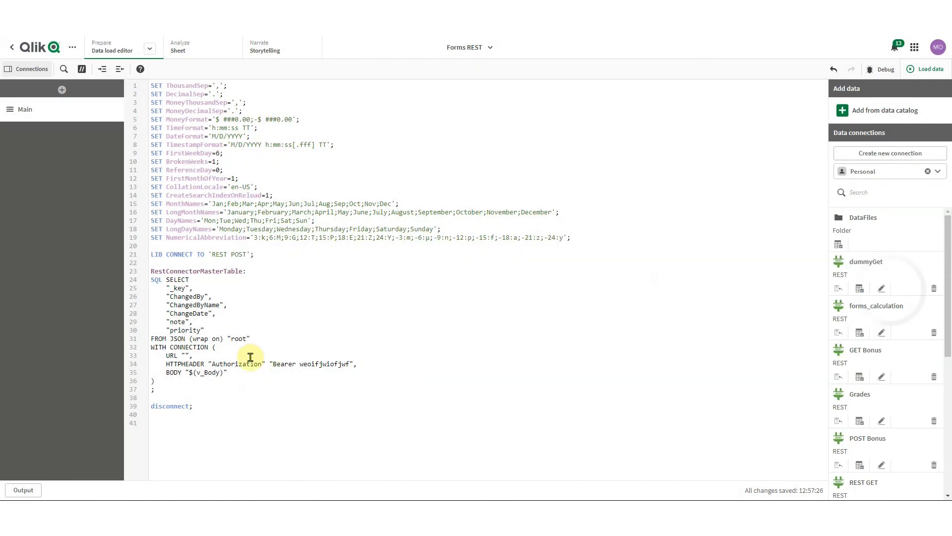
pyautogui.click(185, 355)
pyautogui.write('https://forms.inphinity.app/eu-bd86e437-7f3f-4a44-b678-8f431afe0fd5/json/submit')
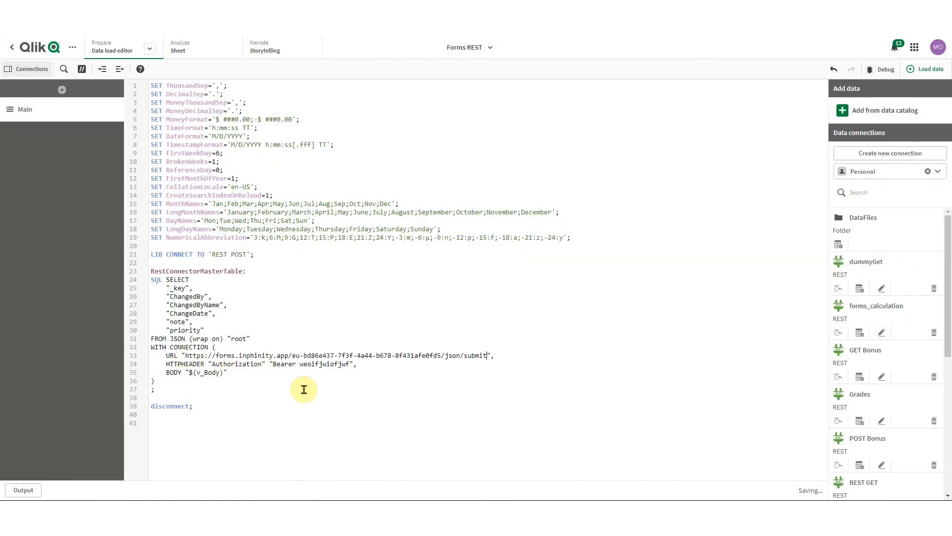
# Delete the URL line from the block and insert blank lines after LIB CONNECT
pyautogui.moveTo(506, 354); pyautogui.dragTo(97, 356)
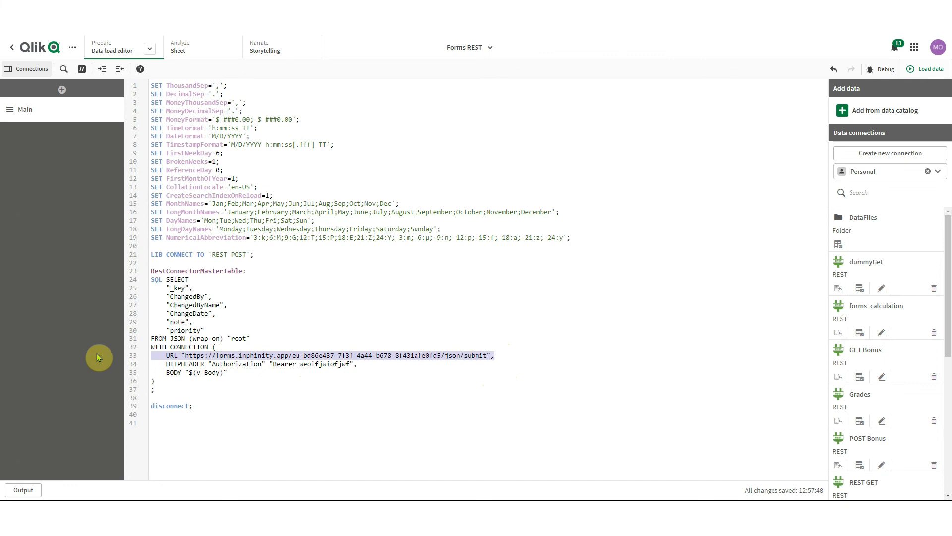
pyautogui.press('BackSpace')
pyautogui.press('BackSpace')
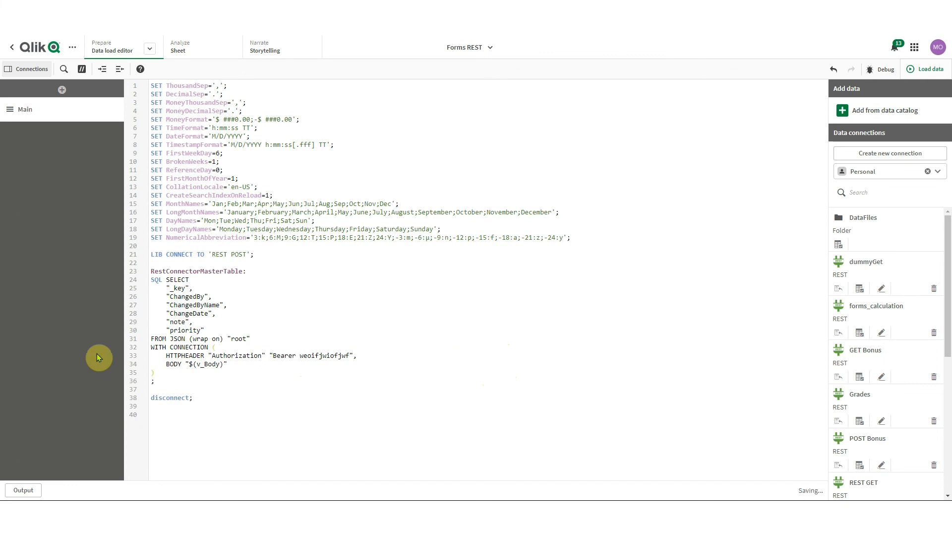
pyautogui.click(286, 256)
pyautogui.press('Return')
pyautogui.press('Return')
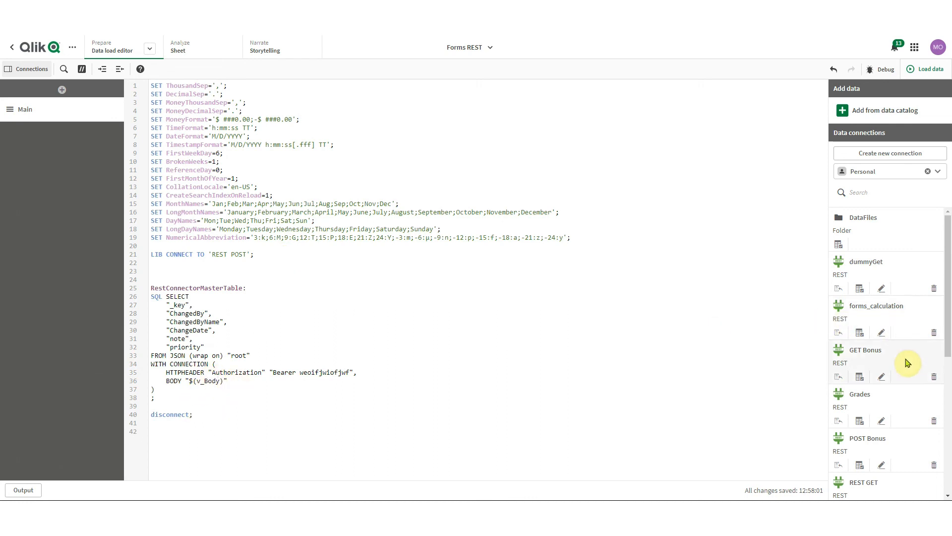
pyautogui.click(883, 465)
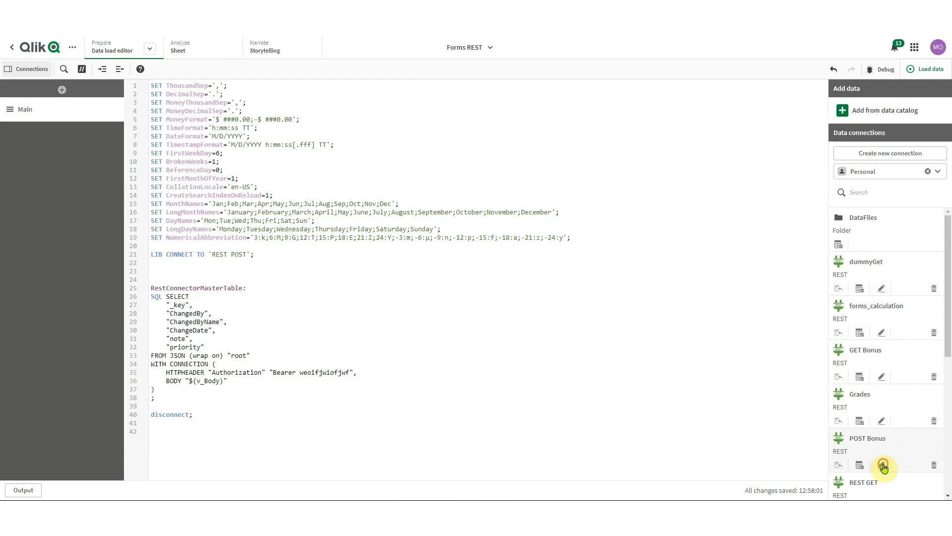
# Copy the JSON request body from the REST POST connection settings
pyautogui.moveTo(268, 325); pyautogui.dragTo(214, 280)
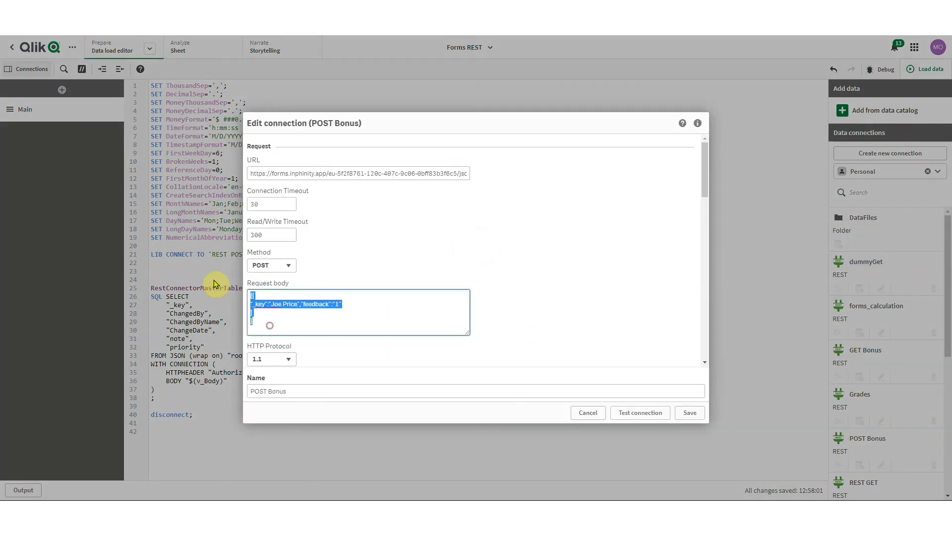
pyautogui.click(589, 412)
pyautogui.scroll(-3, 893, 450)
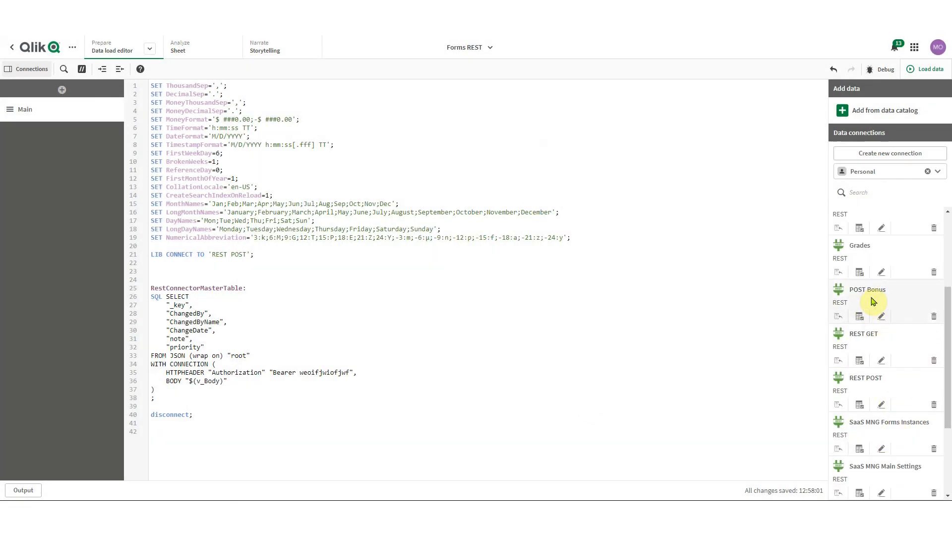
pyautogui.click(881, 404)
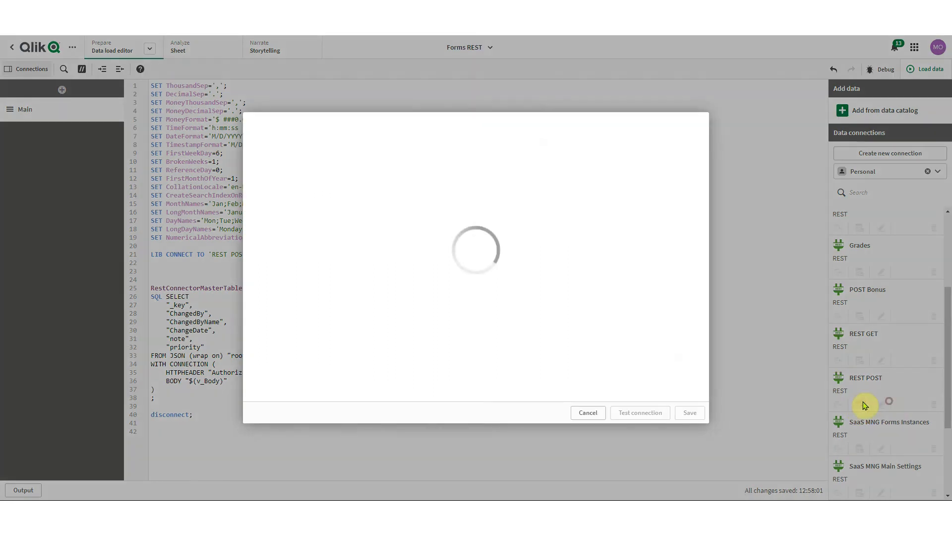
pyautogui.hotkey('ctrl', 'a')
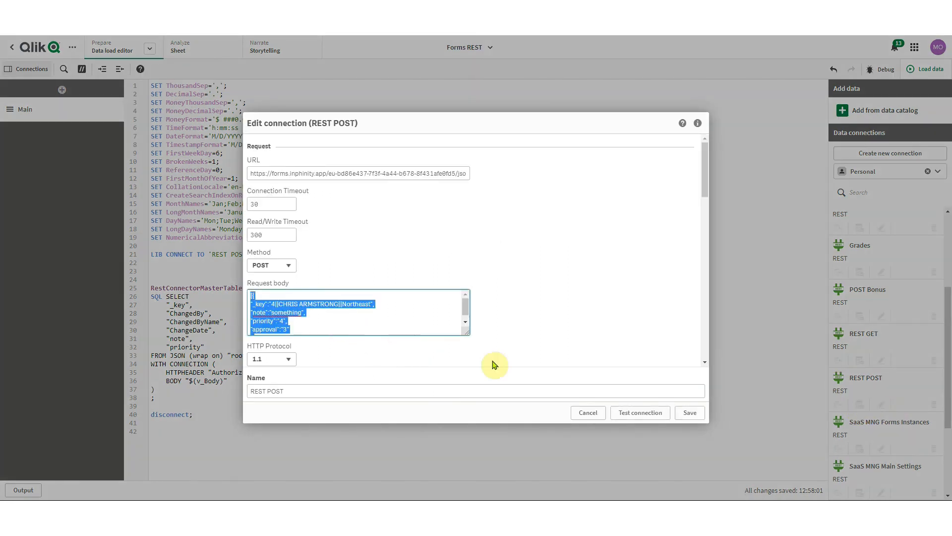
pyautogui.click(591, 414)
# Define let v_Body = '<JSON body>' and add the replace line doubling its quotes
pyautogui.click(245, 270)
pyautogui.write('let v')
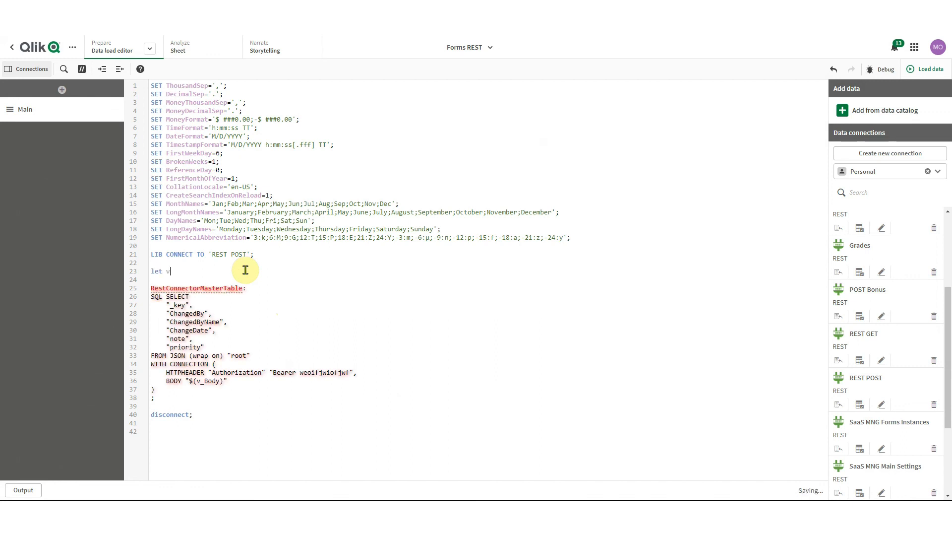
pyautogui.write("_Body = '")
pyautogui.hotkey('ctrl', 'v')
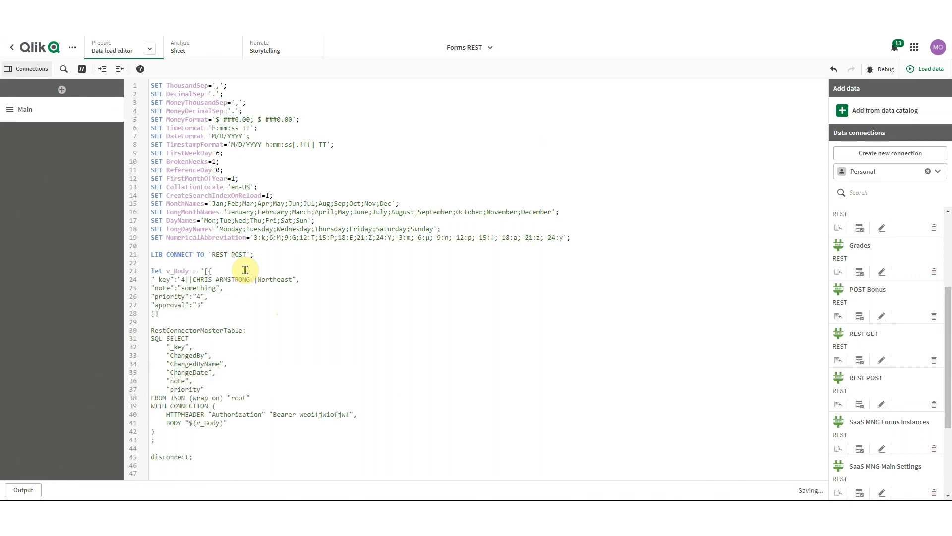
pyautogui.write("';")
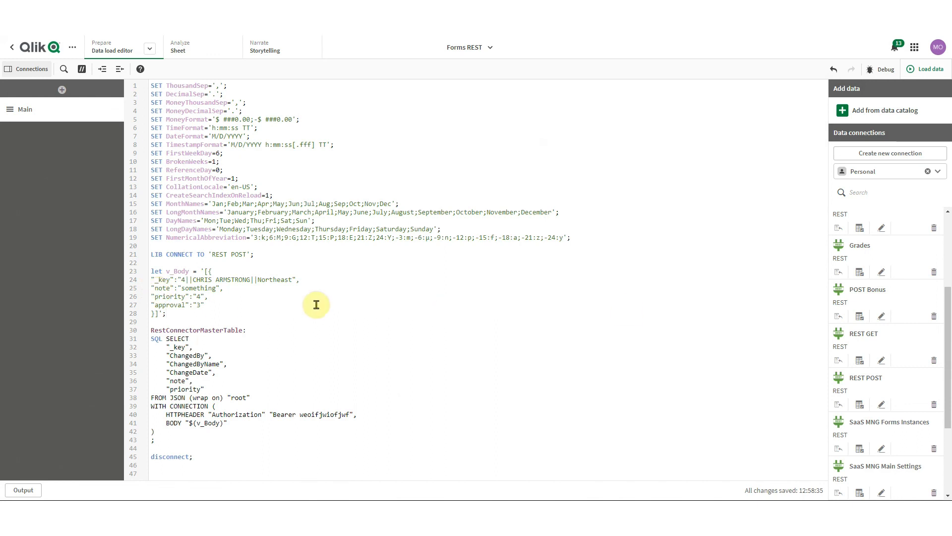
pyautogui.write('let v_Body = replace(v_Body,\'"\', chr(34)&chr(34));')
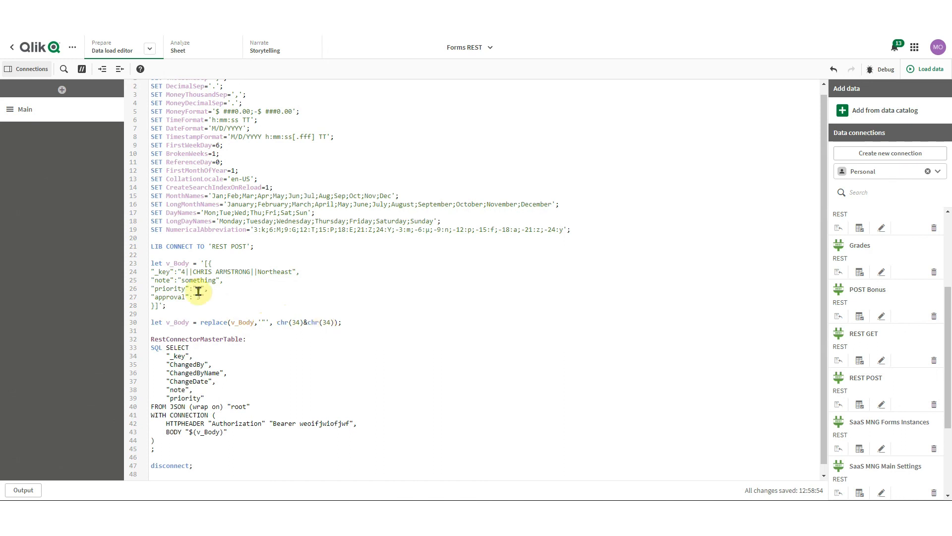
pyautogui.click(234, 305)
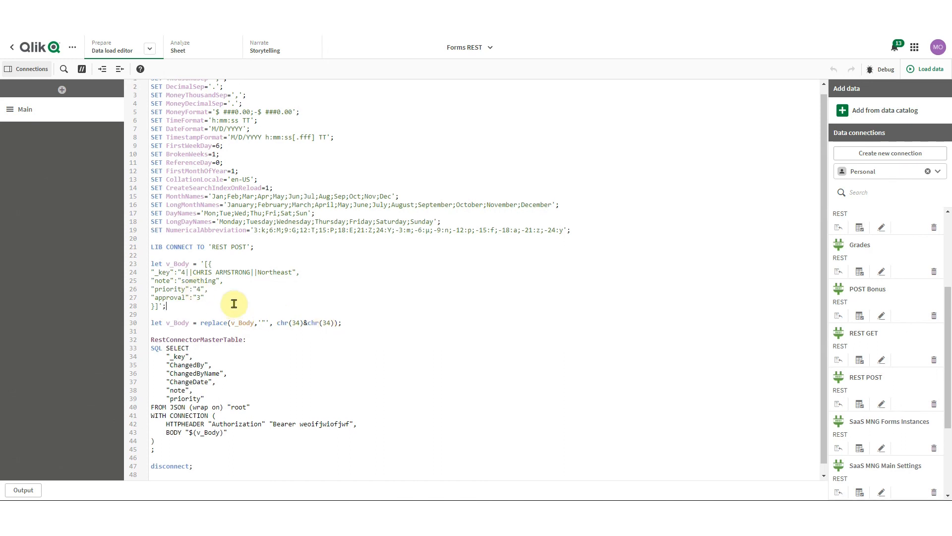